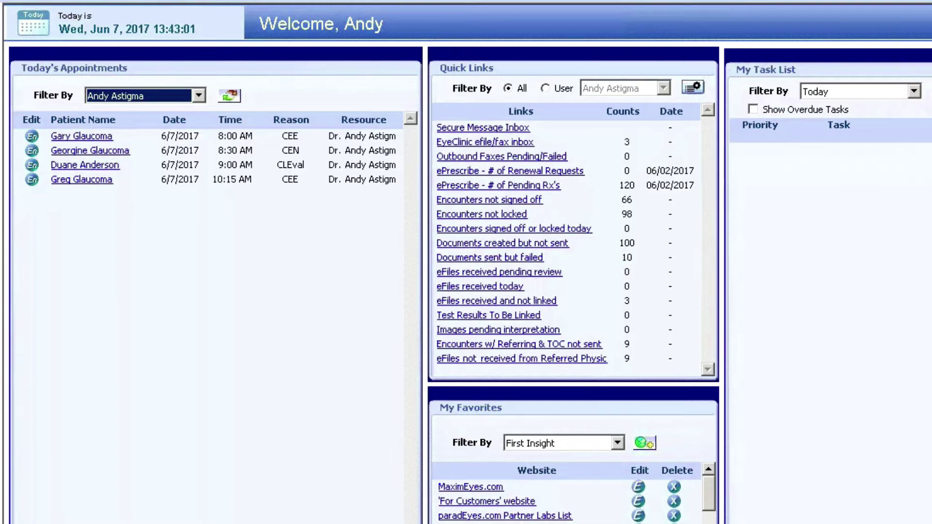
# Step: Open the record of the patient with the 10:15 AM appointment and look through all their past encounters
pyautogui.click(68, 182)
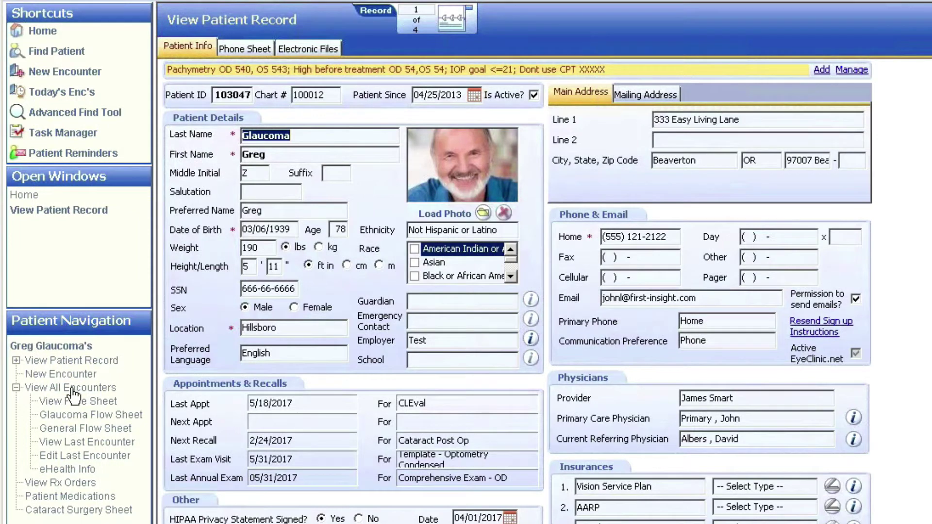
pyautogui.click(72, 390)
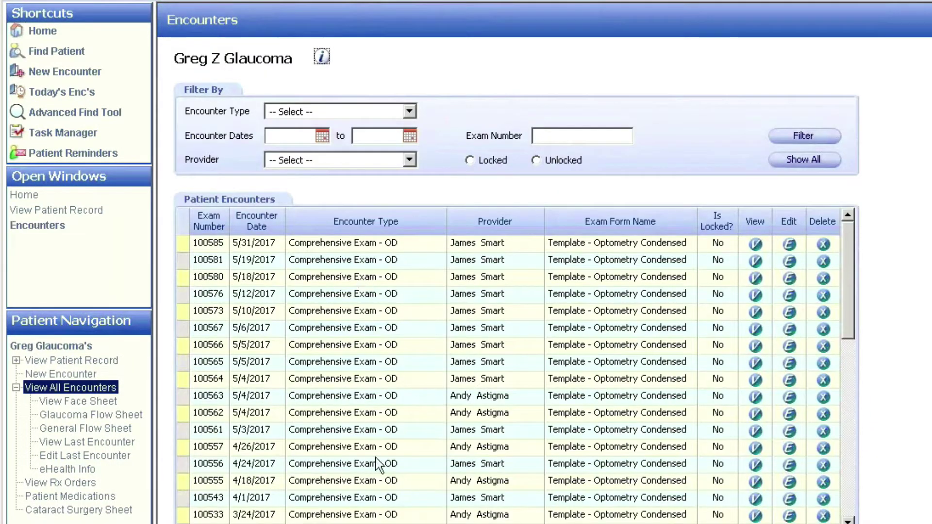
pyautogui.moveTo(847, 316); pyautogui.dragTo(849, 494)
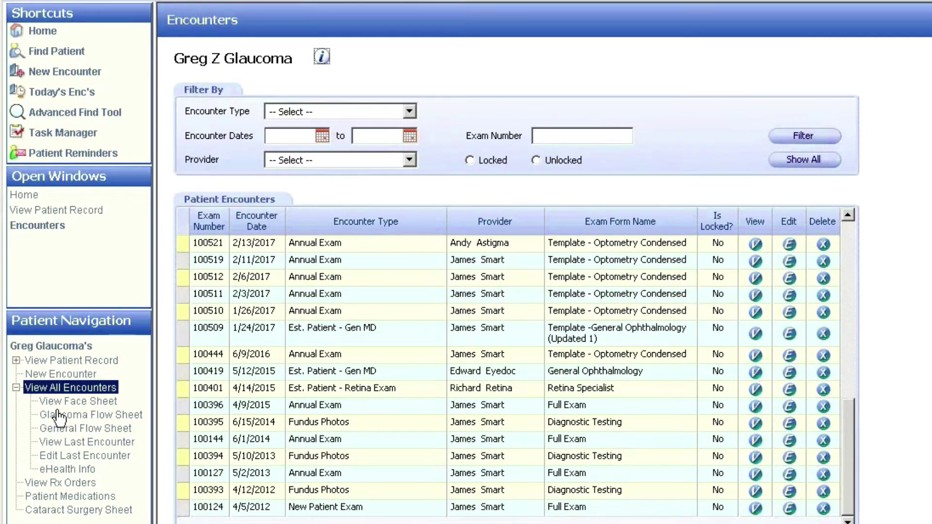
# Step: View the patient's General Flow Sheet, followed by the Face Sheet
pyautogui.click(77, 431)
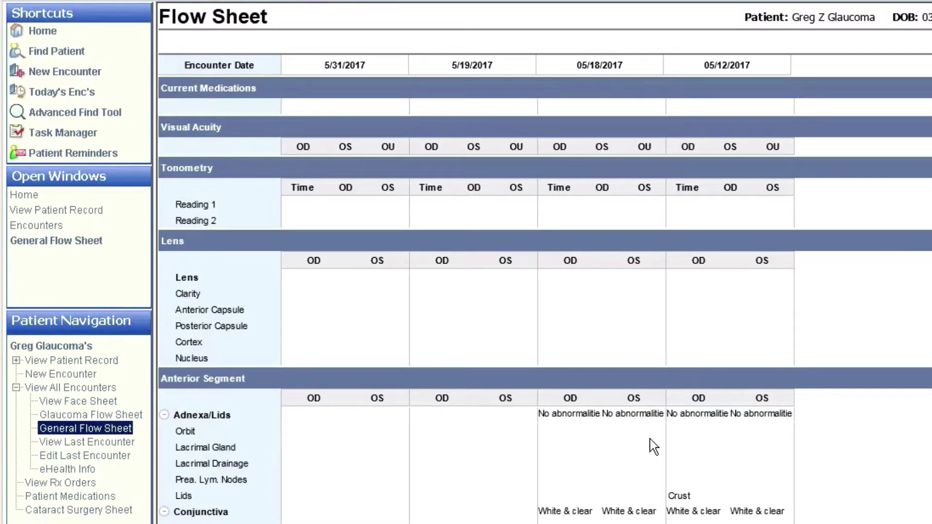
pyautogui.click(67, 415)
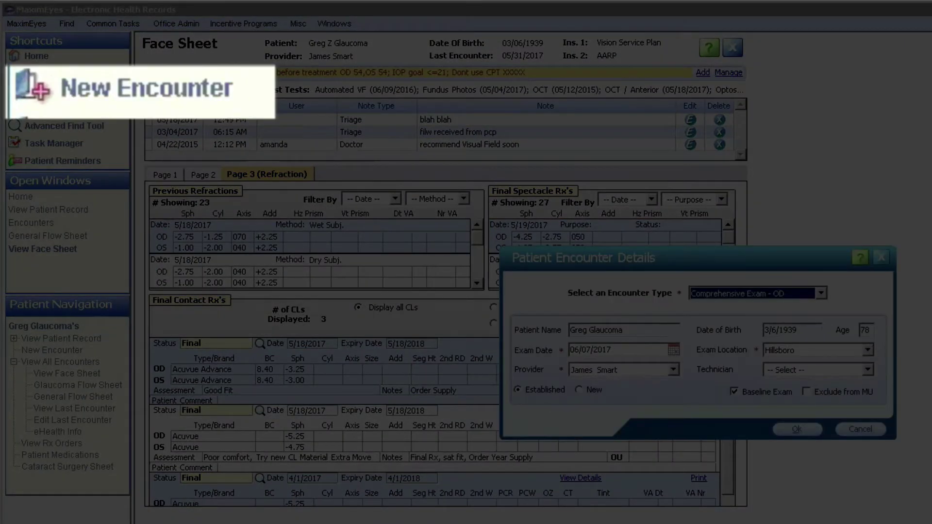
# Step: Create a Comprehensive Exam - OD encounter with the signed-in doctor as provider, and show its Tech Worksheet page
pyautogui.click(800, 293)
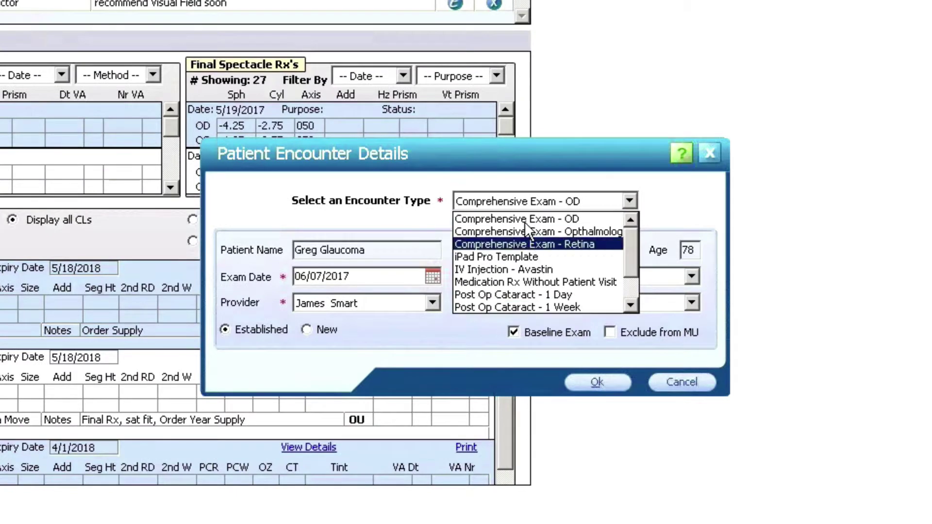
pyautogui.click(496, 218)
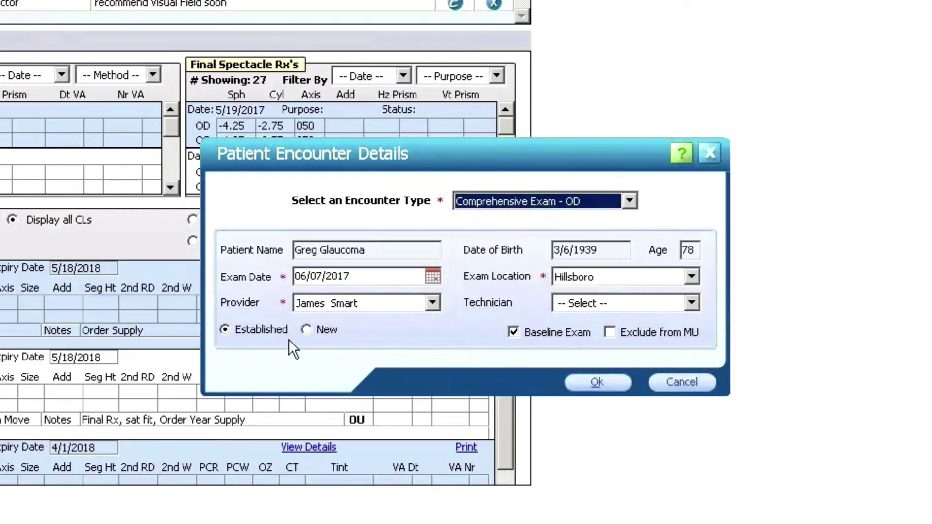
pyautogui.click(338, 302)
pyautogui.click(339, 330)
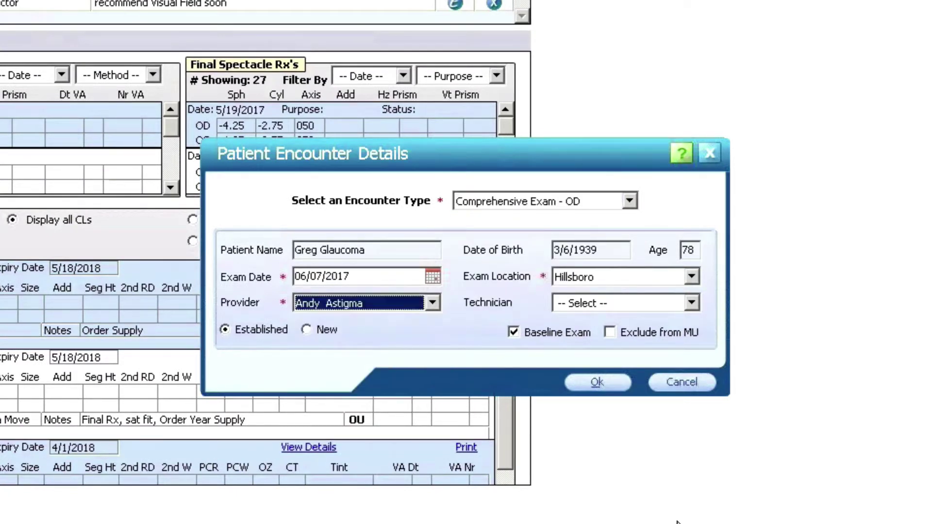
pyautogui.click(597, 382)
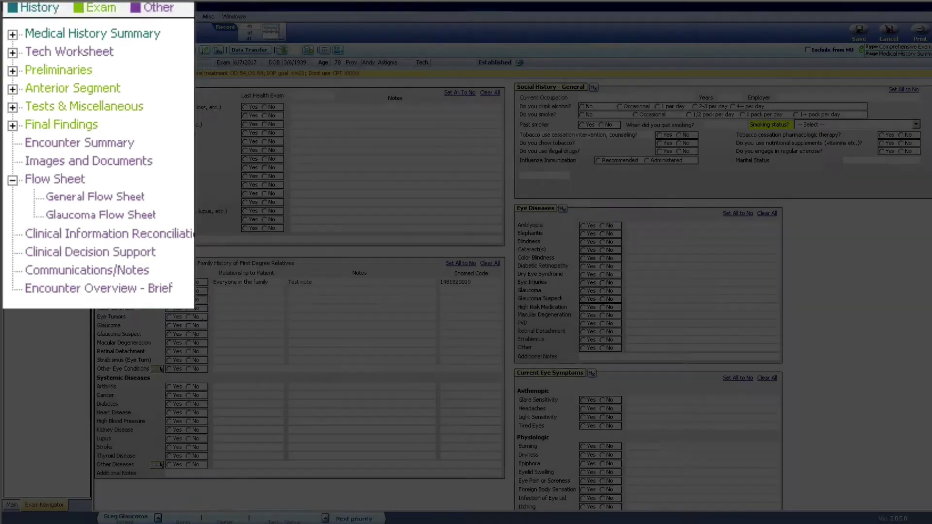
pyautogui.click(38, 47)
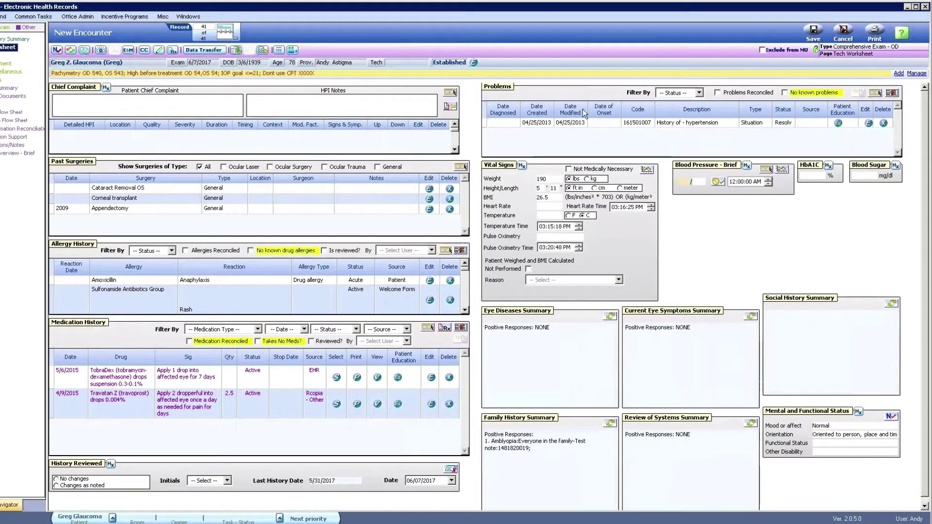
# Step: Start the Setup Encounter Forms task in Encounter Manager to edit the form Eye Exam Ophthalmology with CL
pyautogui.click(76, 18)
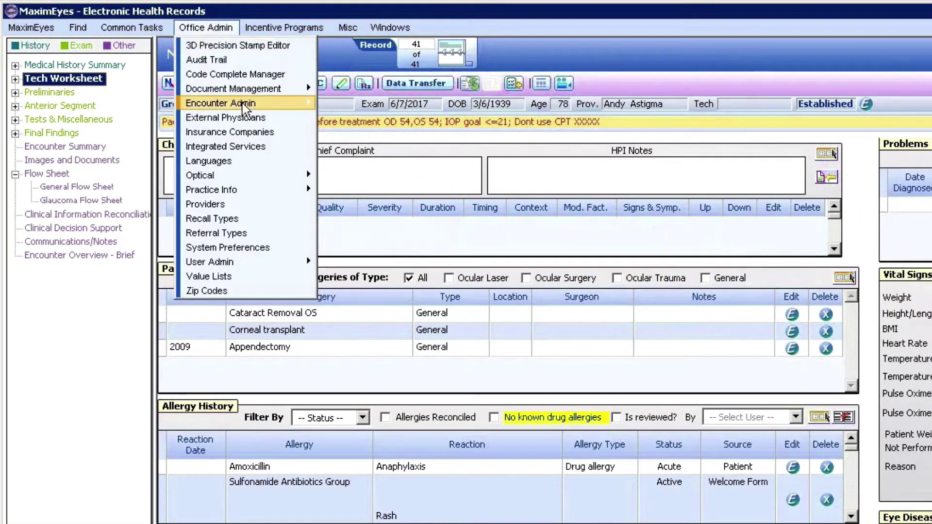
pyautogui.moveTo(272, 105)
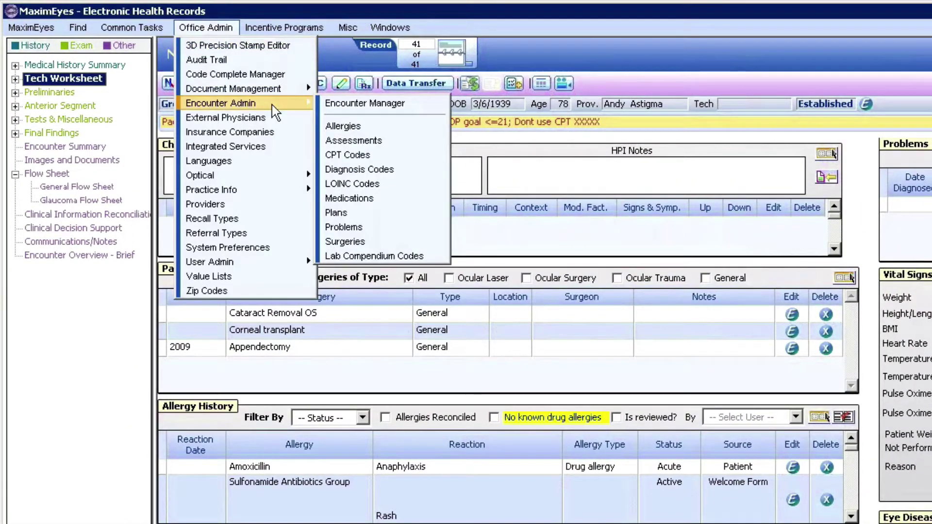
pyautogui.click(340, 104)
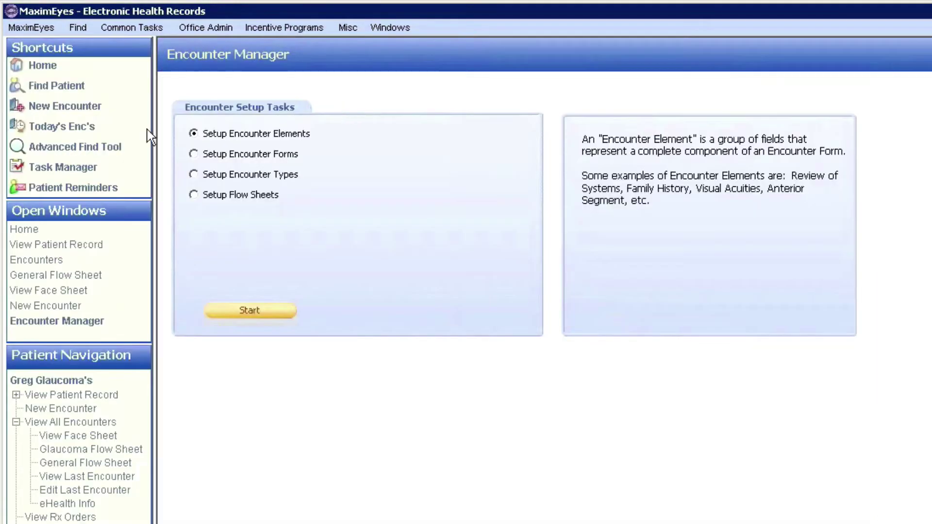
pyautogui.click(250, 153)
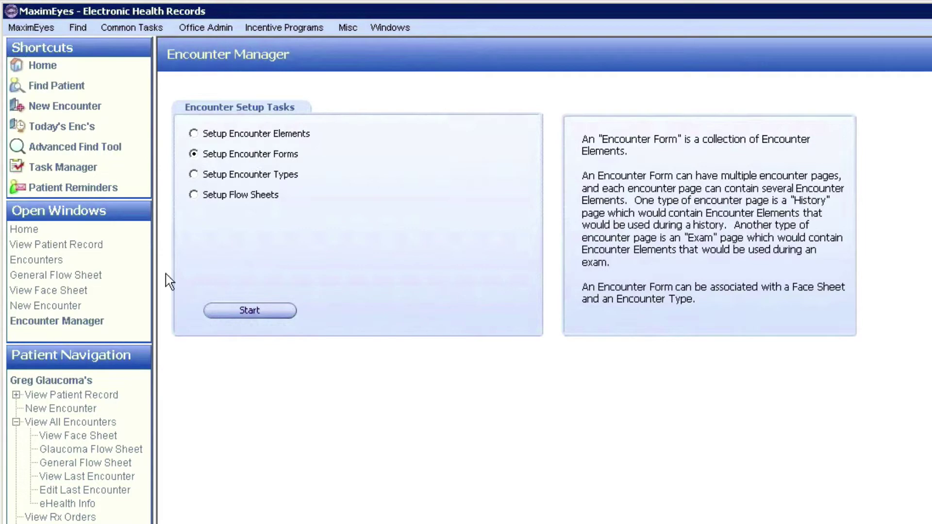
pyautogui.click(245, 311)
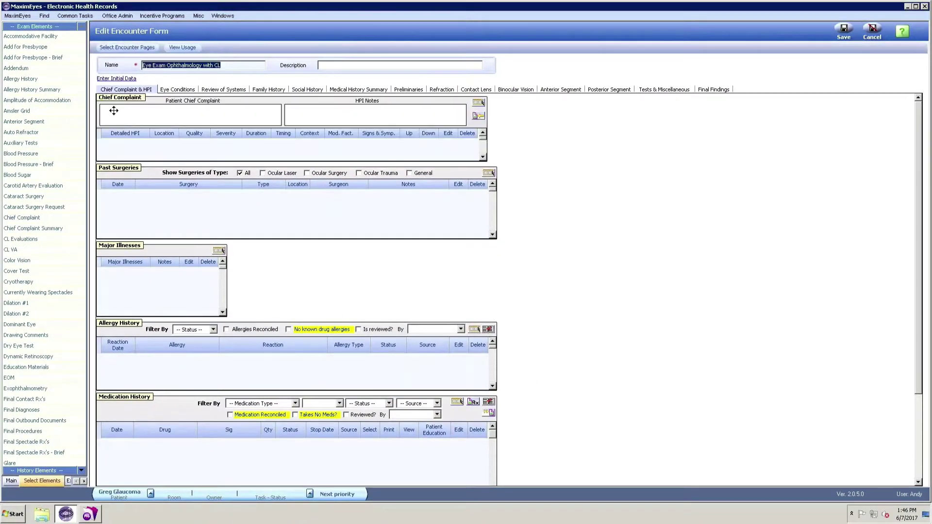
# Step: Rearrange the Chief Complaint & HPI page with Chief Complaint in a second column and Allergy History above Past Surgeries and Major Illnesses
pyautogui.moveTo(114, 111); pyautogui.dragTo(515, 182)
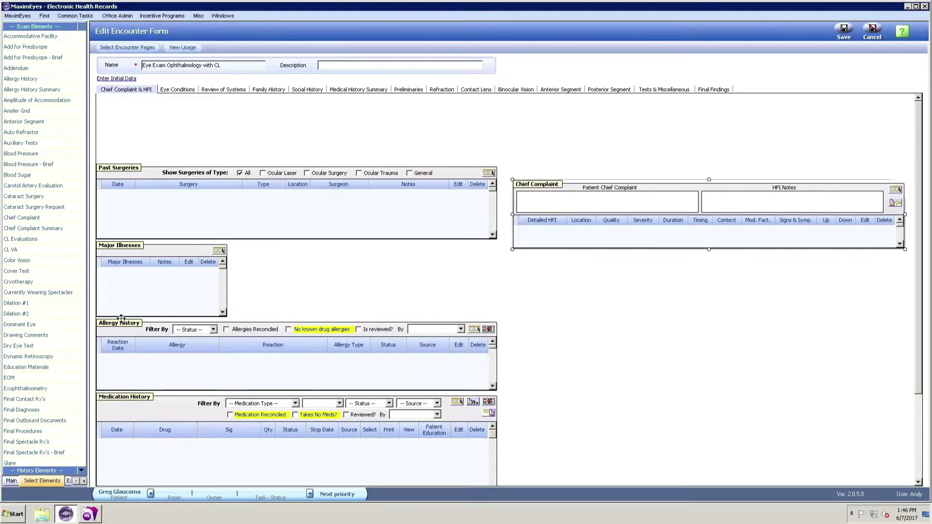
pyautogui.moveTo(121, 318); pyautogui.dragTo(126, 117)
pyautogui.moveTo(156, 303); pyautogui.dragTo(158, 316)
pyautogui.moveTo(133, 211); pyautogui.dragTo(134, 223)
pyautogui.moveTo(133, 142); pyautogui.dragTo(134, 154)
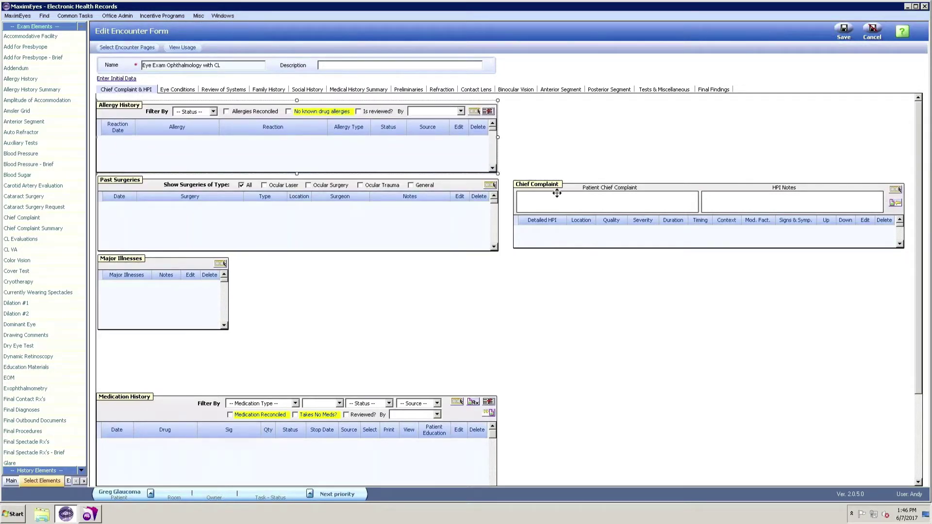
# Step: Remove the Major Illnesses element from the form page and move Medication History up directly below Past Surgeries
pyautogui.rightClick(568, 203)
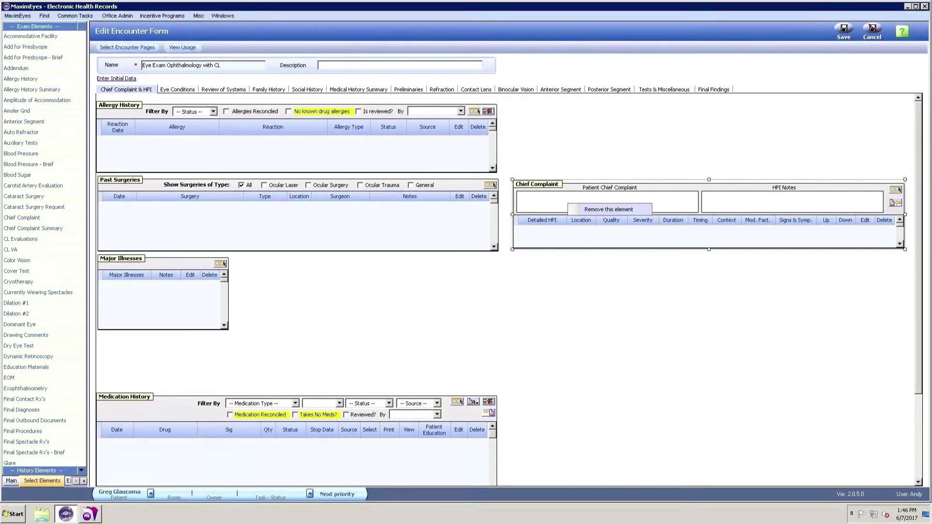
pyautogui.rightClick(174, 308)
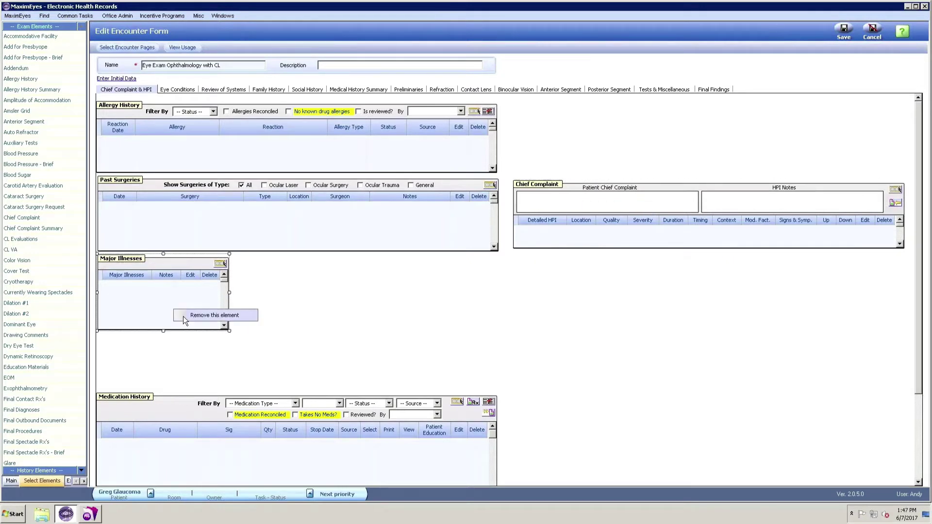
pyautogui.click(193, 316)
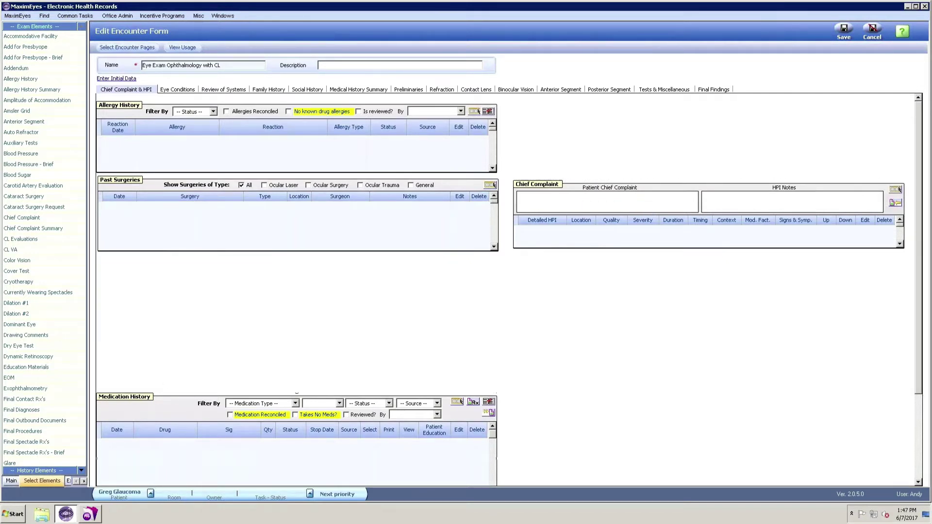
pyautogui.moveTo(151, 408); pyautogui.dragTo(152, 270)
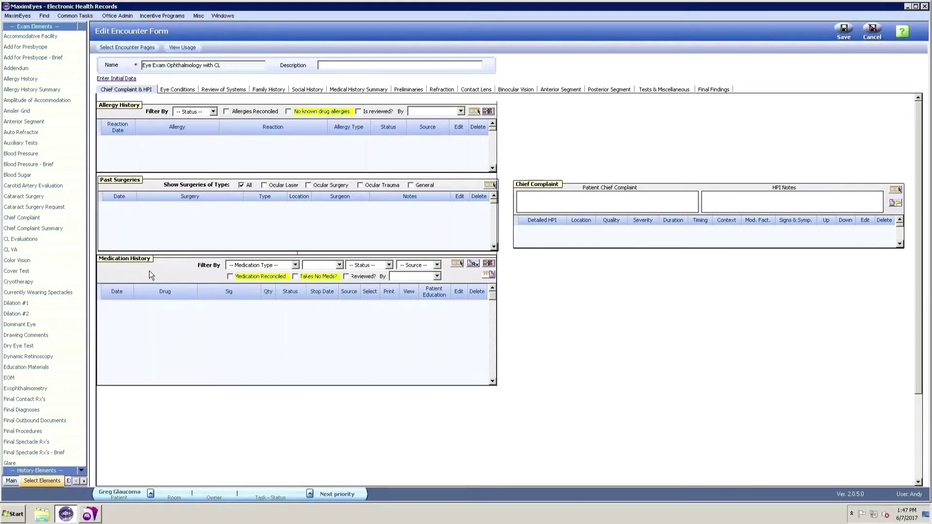
# Step: On the Eye Conditions page, move the Current Eye Symptoms element beside Eye Diseases
pyautogui.click(171, 90)
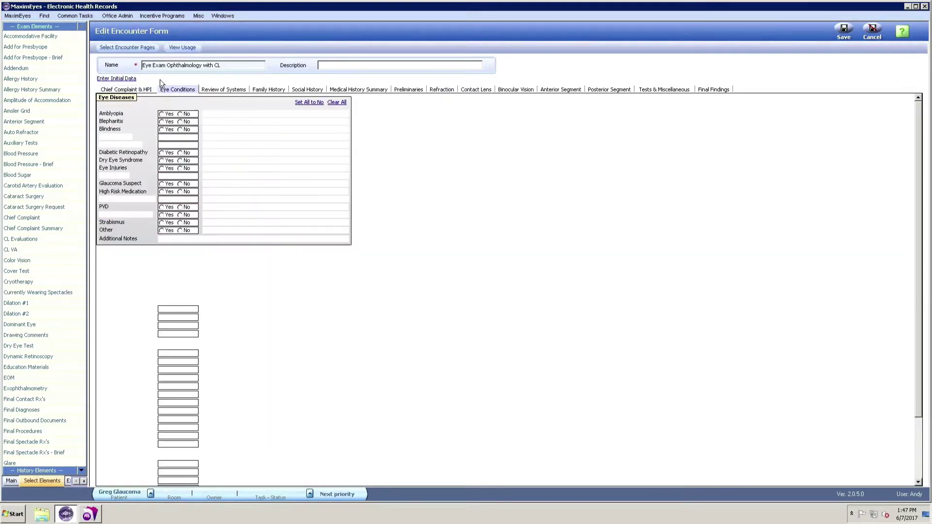
pyautogui.moveTo(219, 342); pyautogui.dragTo(488, 135)
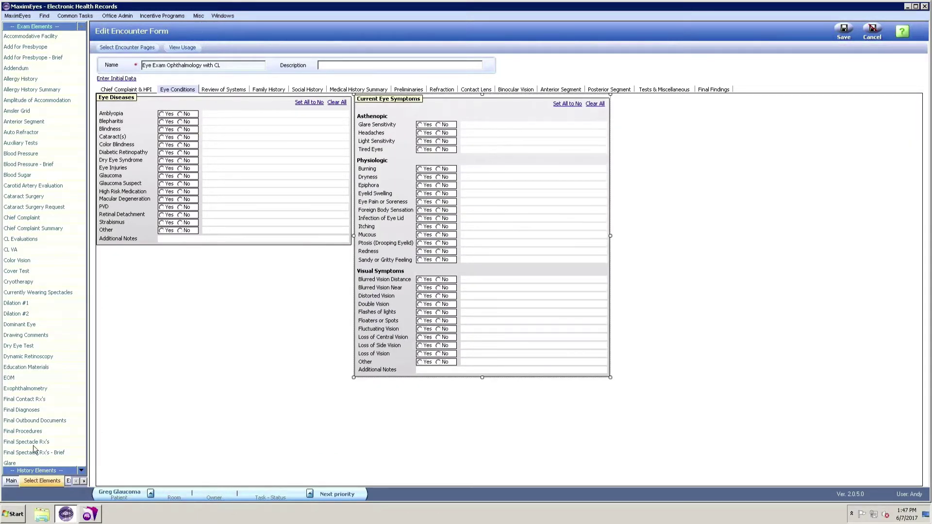
# Step: Add the history element Spare Element 04 directly below Eye Diseases and save the encounter form
pyautogui.scroll(-5, 80, 476)
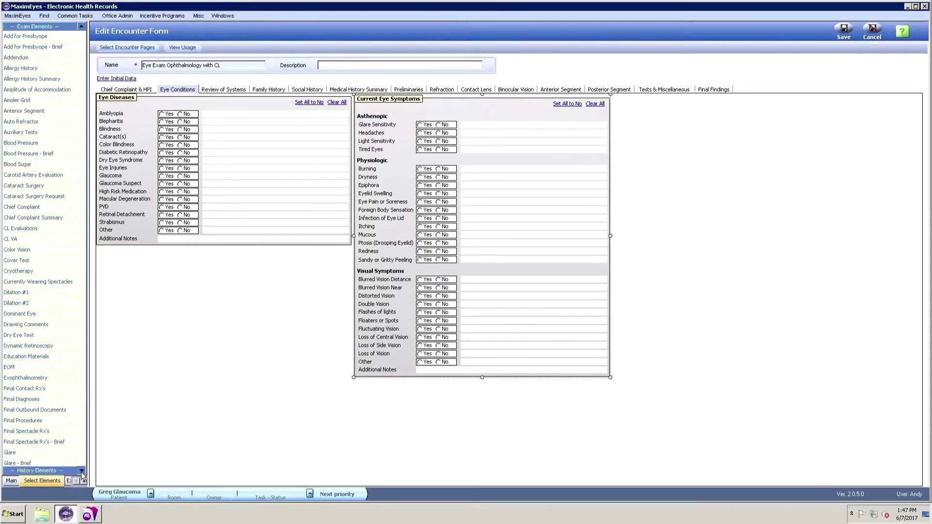
pyautogui.scroll(-9, 82, 475)
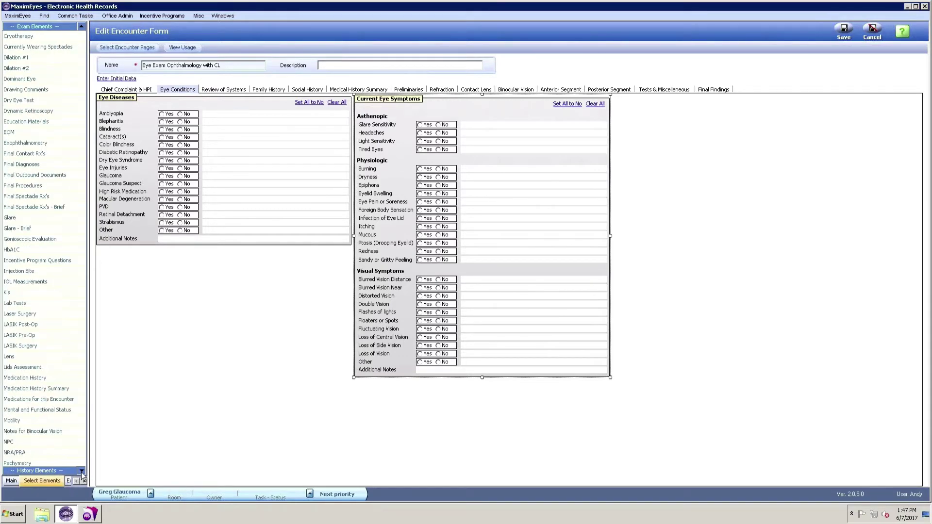
pyautogui.scroll(-6, 81, 474)
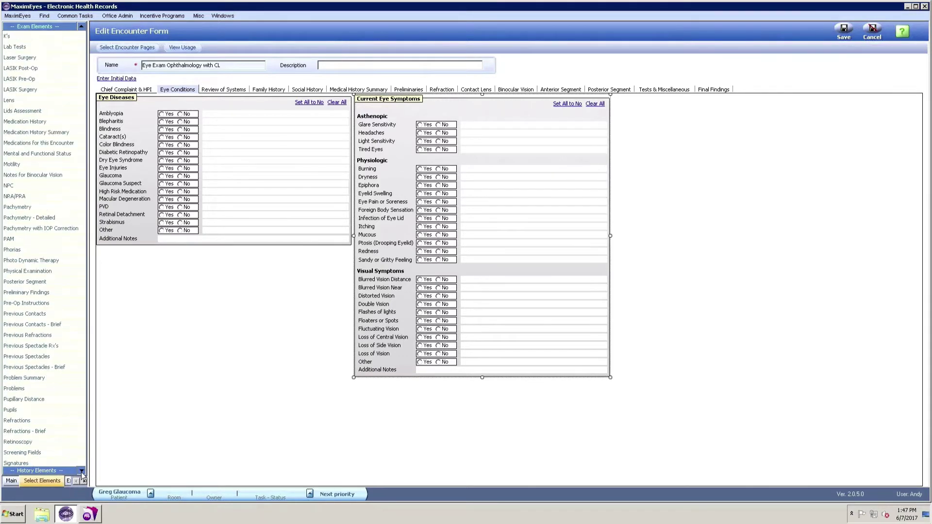
pyautogui.click(51, 472)
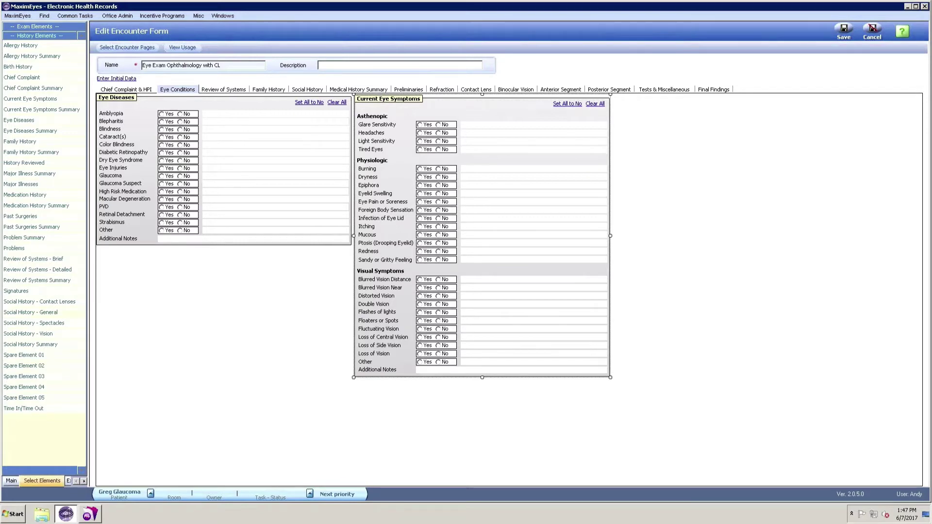
pyautogui.moveTo(24, 388); pyautogui.dragTo(150, 279)
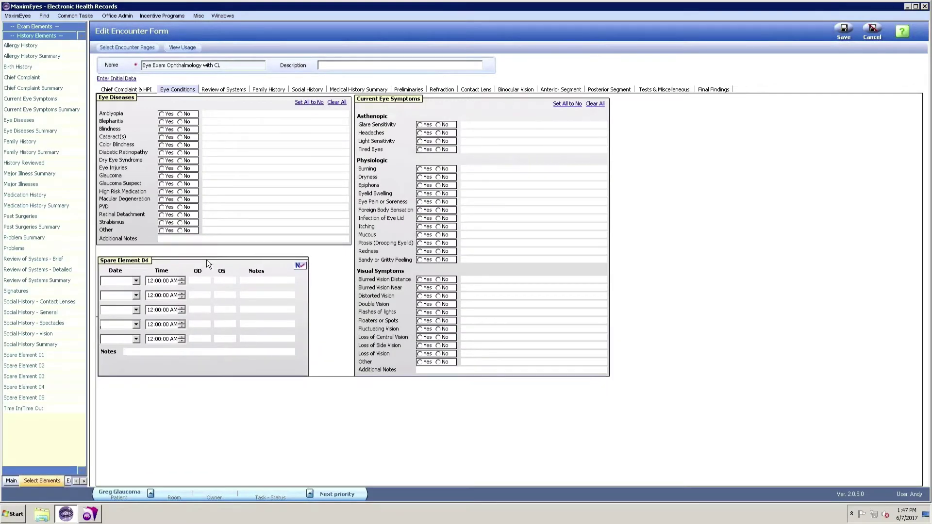
pyautogui.moveTo(205, 263); pyautogui.dragTo(205, 254)
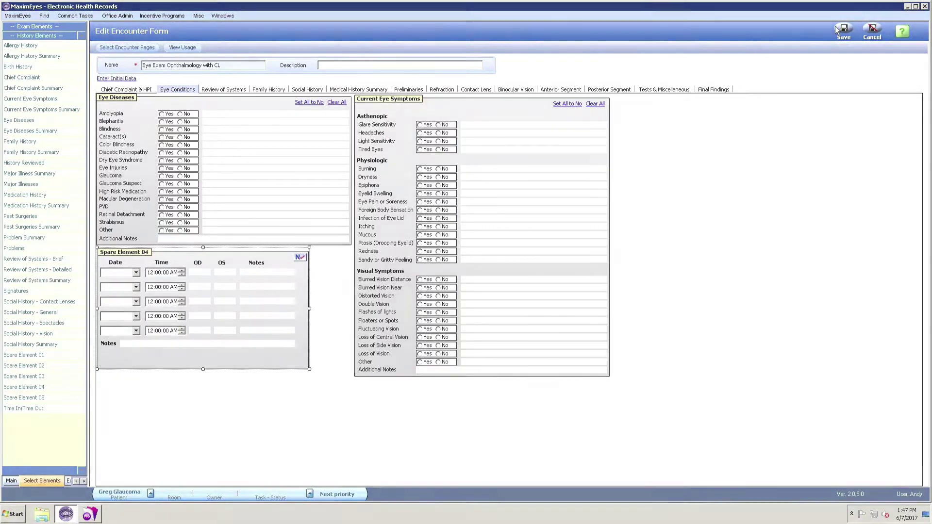
pyautogui.click(844, 30)
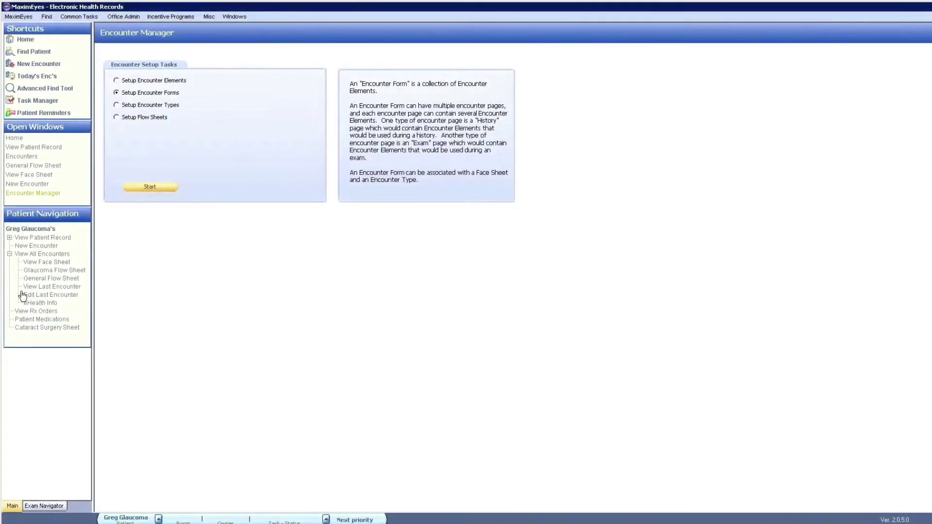
# Step: Return to the open new encounter and show its Tech Worksheet page
pyautogui.click(24, 295)
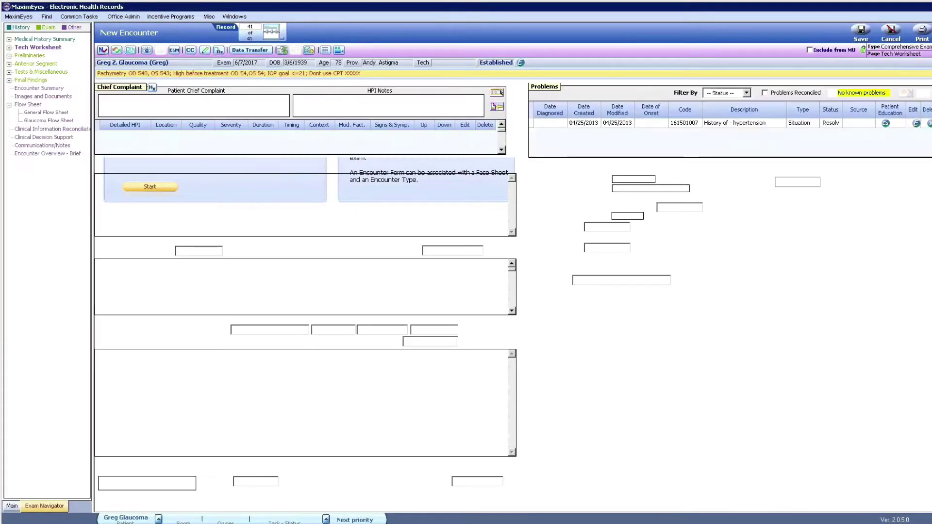
pyautogui.click(41, 48)
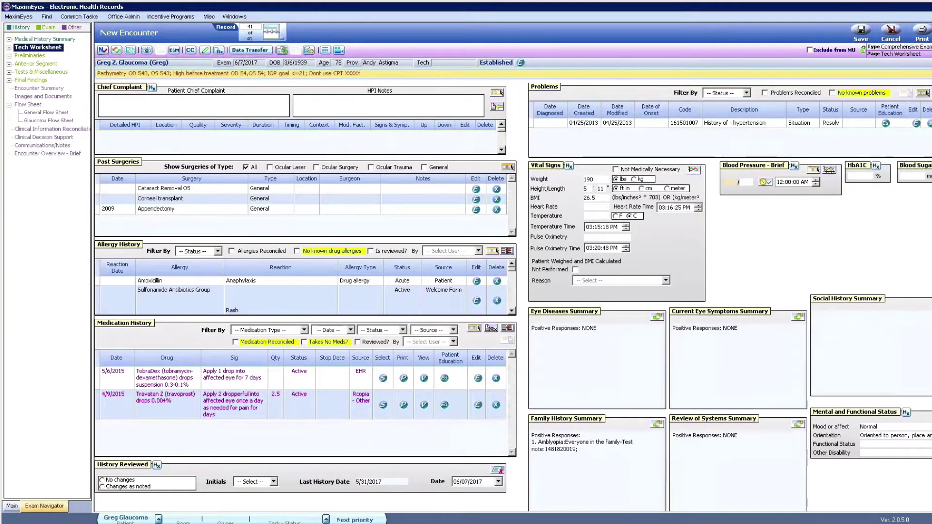
# Step: In the Medical History Summary, mark Psychiatric as Yes under Review of Systems and set all Family History items to No
pyautogui.click(44, 39)
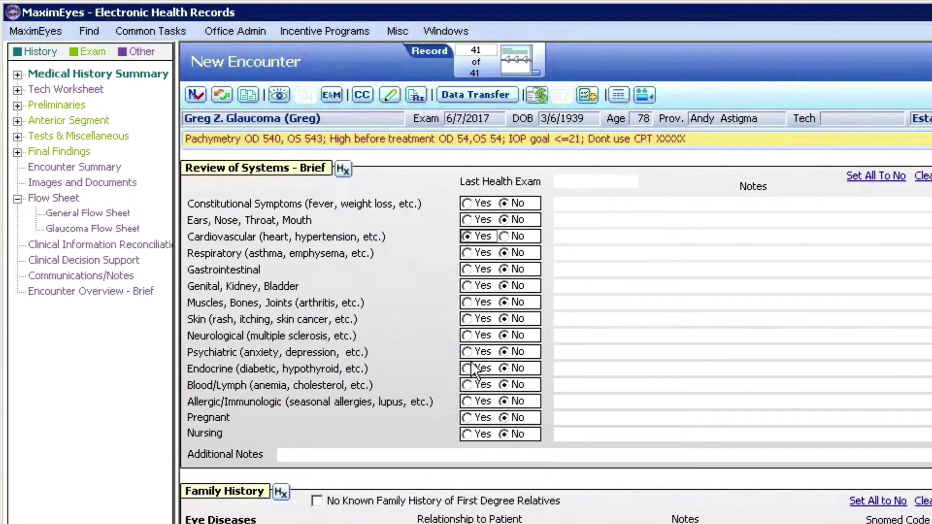
pyautogui.click(467, 352)
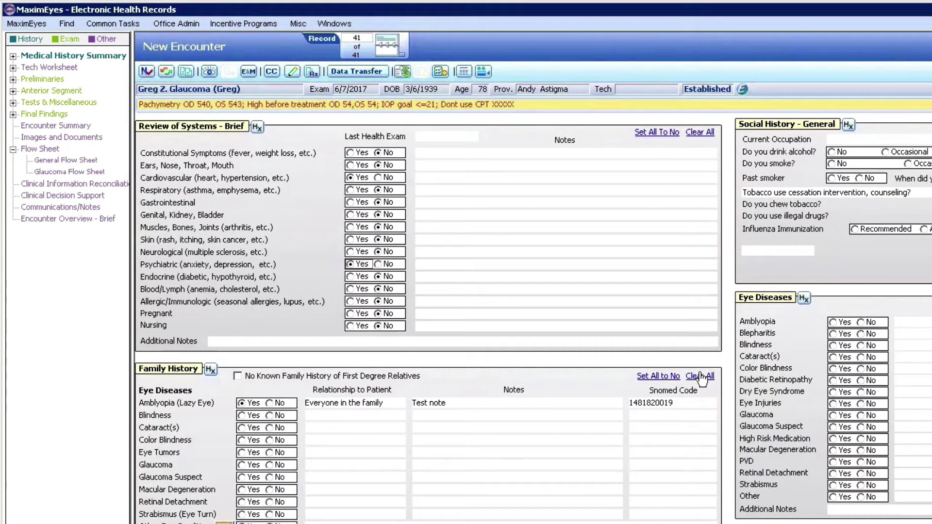
pyautogui.click(651, 378)
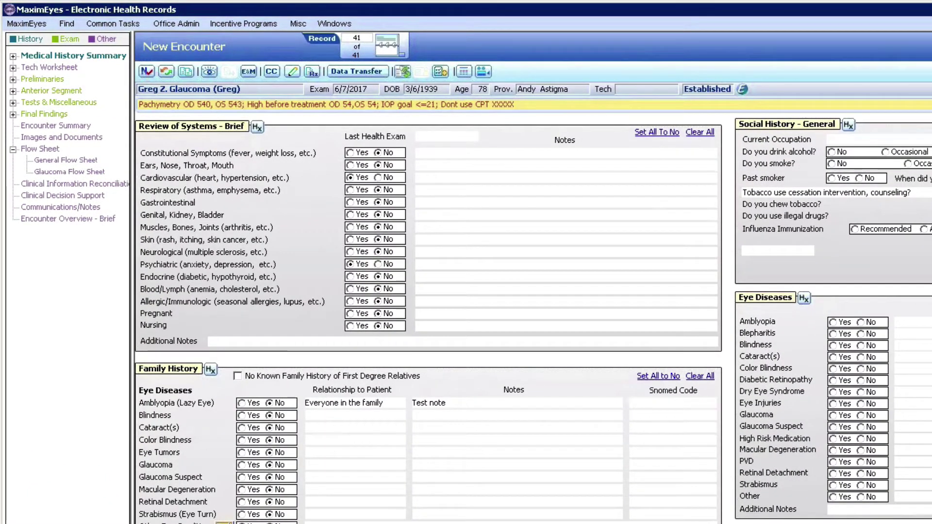
# Step: Mark Eye Tumors as Yes in Family History and copy the 5/4/2017 exam's Review of Systems data to the current encounter
pyautogui.click(242, 453)
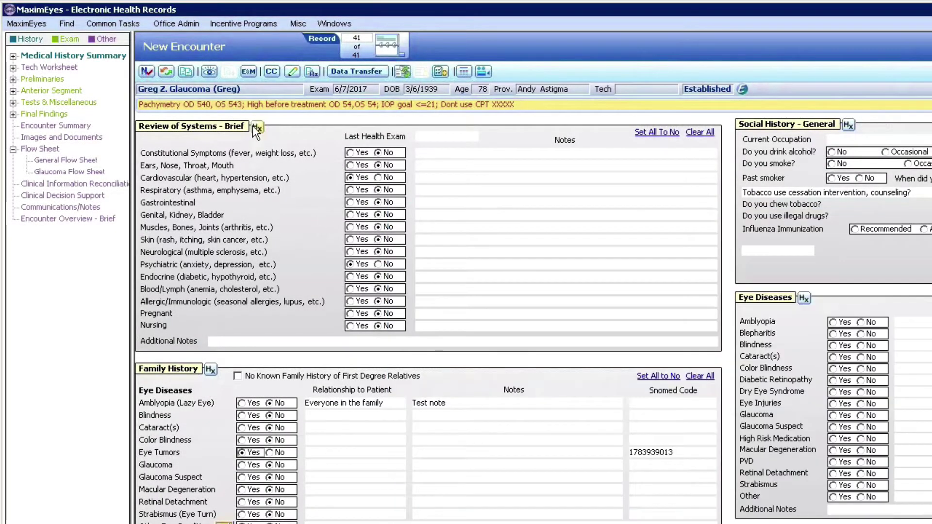
pyautogui.click(255, 128)
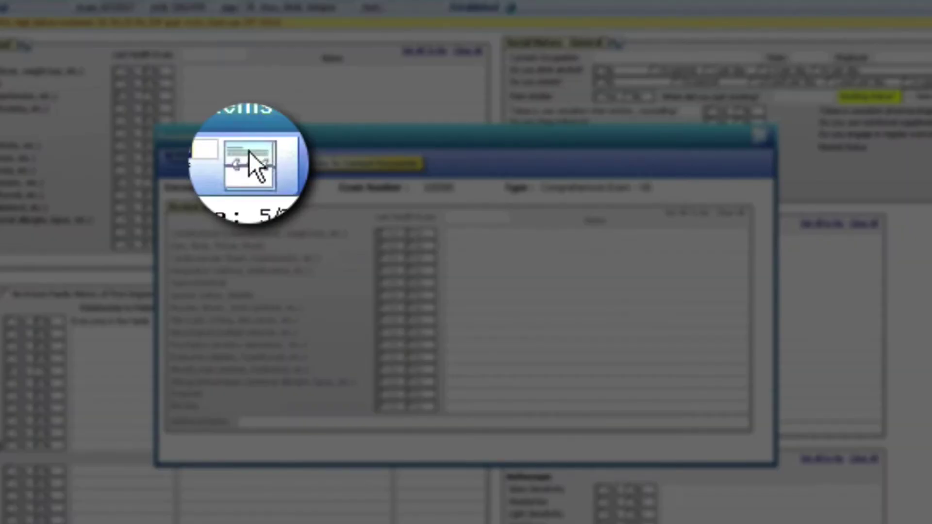
pyautogui.click(249, 152)
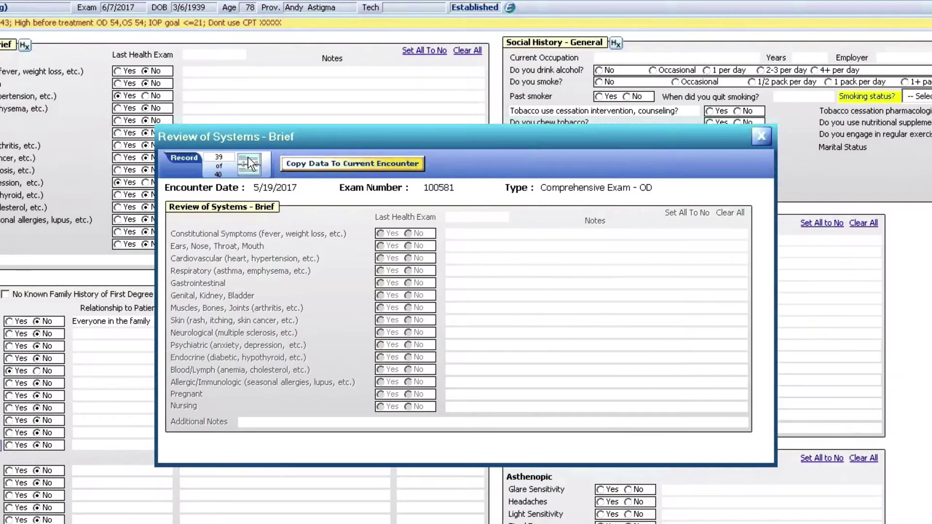
pyautogui.click(249, 160)
pyautogui.click(249, 161)
pyautogui.click(248, 158)
pyautogui.click(248, 158)
pyautogui.click(348, 164)
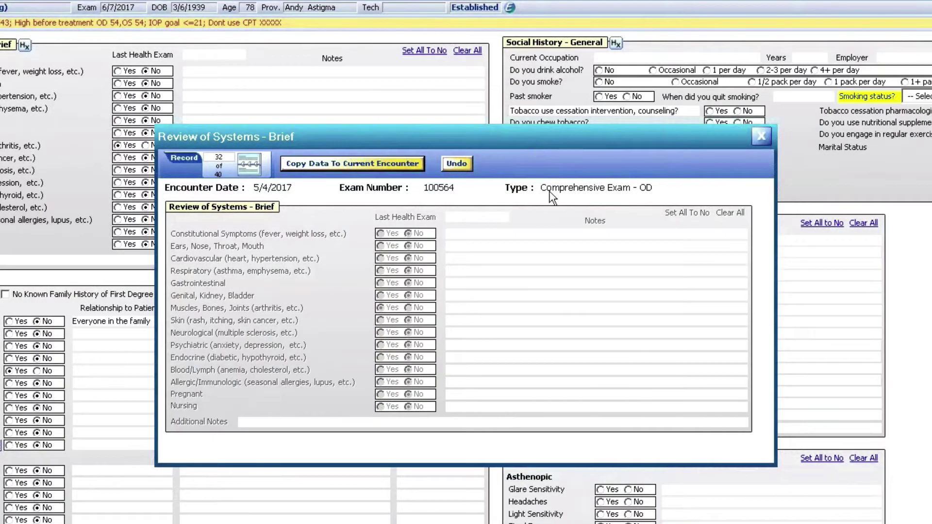
pyautogui.click(762, 136)
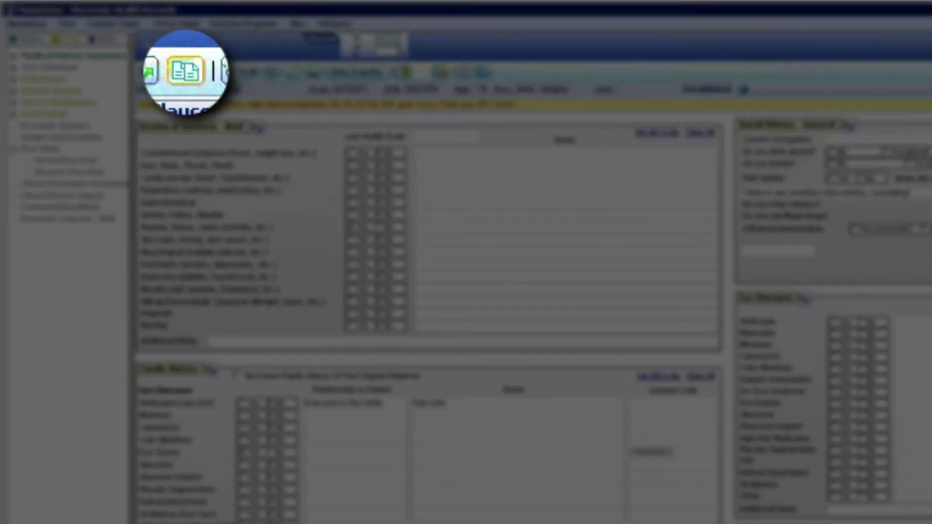
# Step: Copy the history data from the previous exam dated 05/31/2017 into the encounter, accepting the overwrite
pyautogui.click(186, 72)
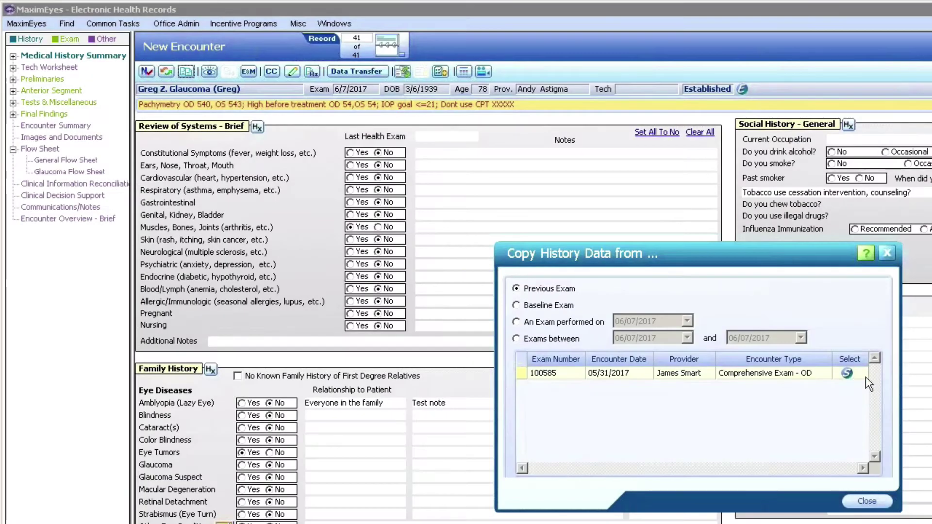
pyautogui.click(849, 373)
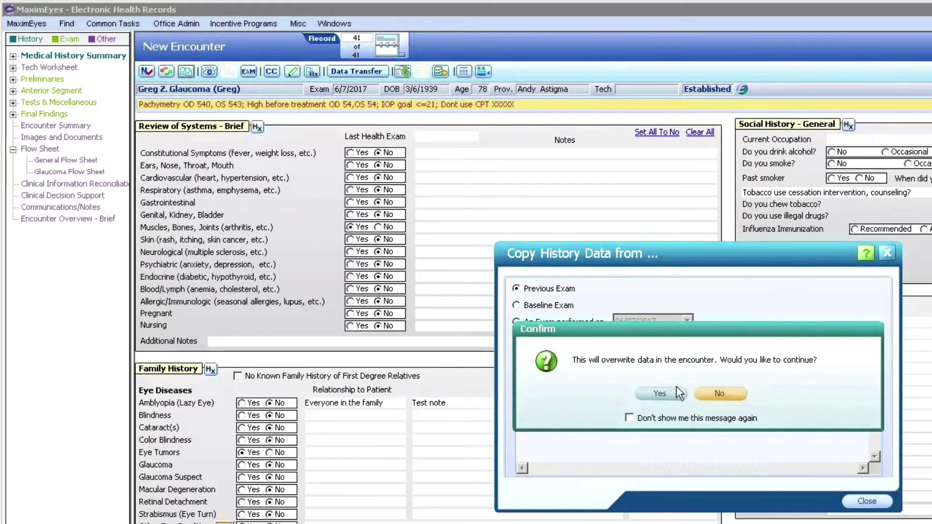
pyautogui.click(640, 392)
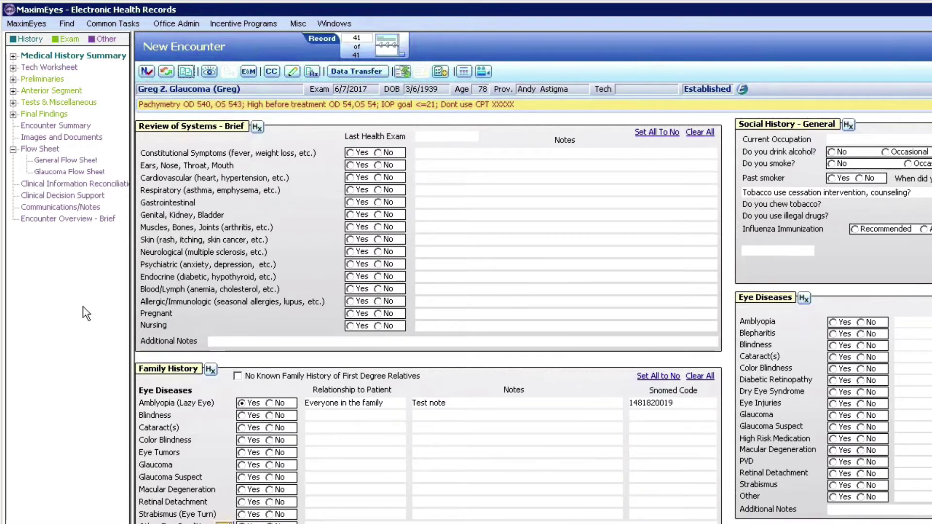
# Step: Show the Tech Worksheet and enter "Blurred" as the Patient Chief Complaint
pyautogui.click(33, 67)
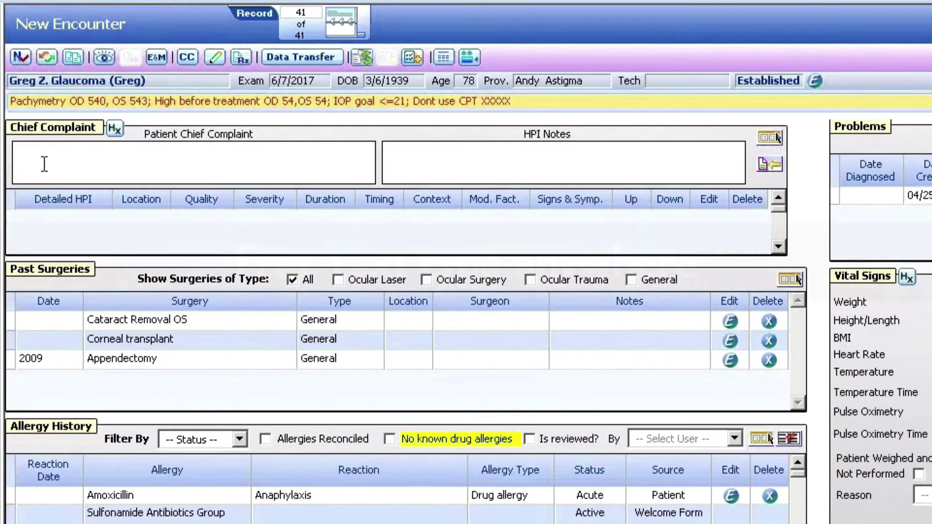
pyautogui.click(44, 164)
pyautogui.write('Blu')
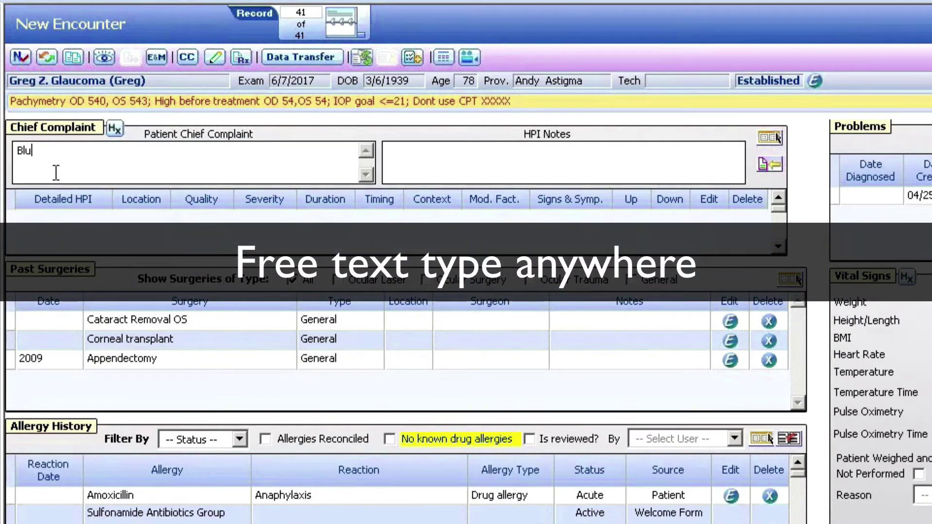
pyautogui.write('re')
pyautogui.press('BackSpace')
pyautogui.press('BackSpace')
pyautogui.write('rr')
pyautogui.write('ed')
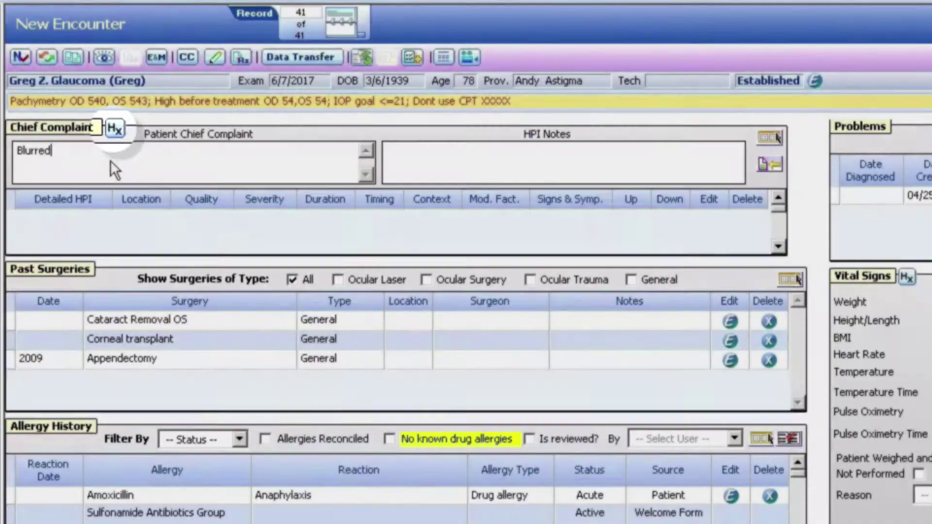
# Step: Copy the Chief Complaint data from the 5/12/2017 encounter to the current encounter
pyautogui.click(115, 129)
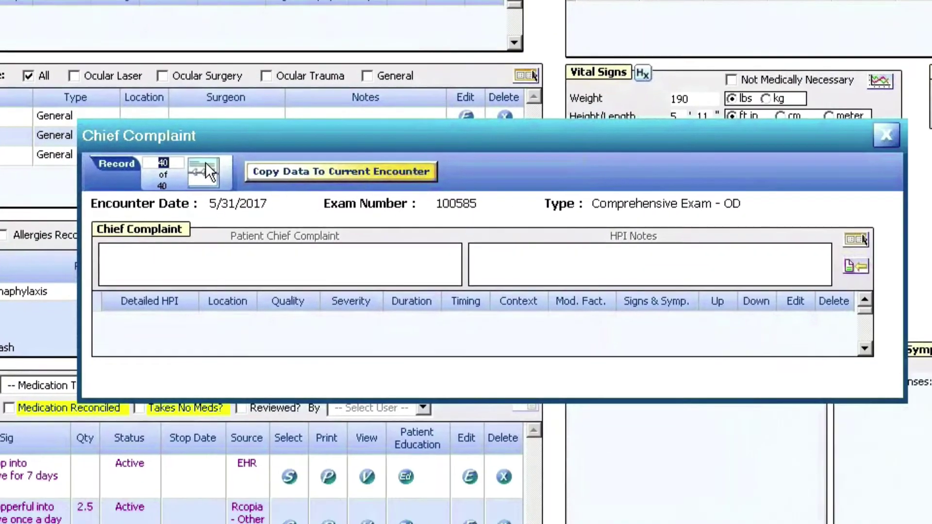
pyautogui.click(469, 374)
pyautogui.click(468, 374)
pyautogui.click(182, 142)
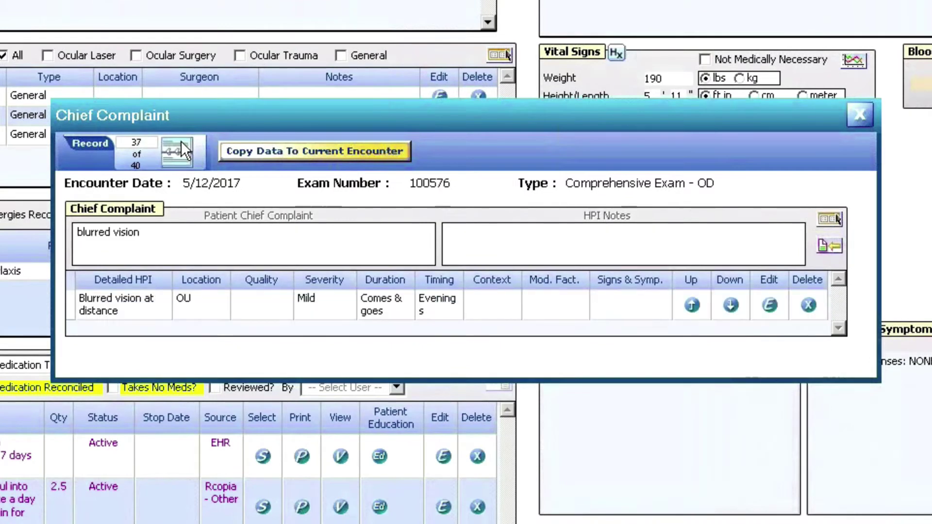
pyautogui.click(258, 149)
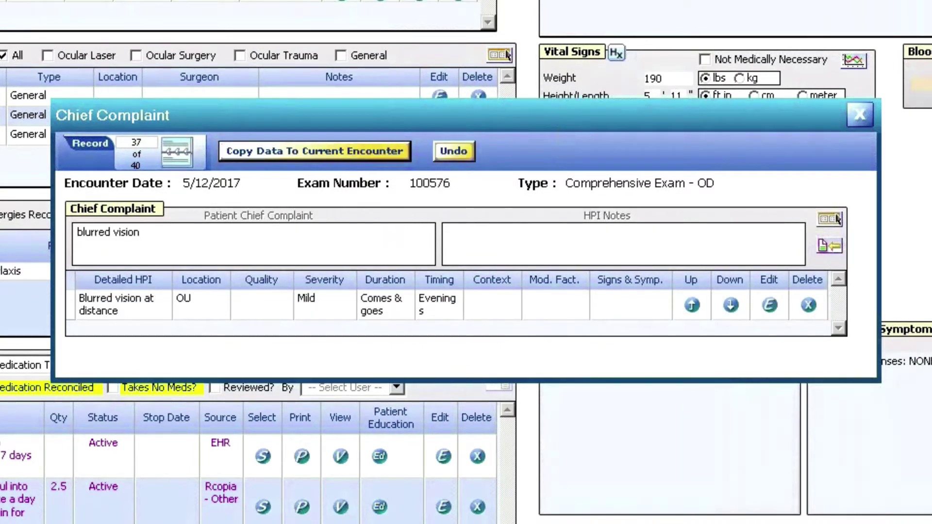
pyautogui.click(859, 117)
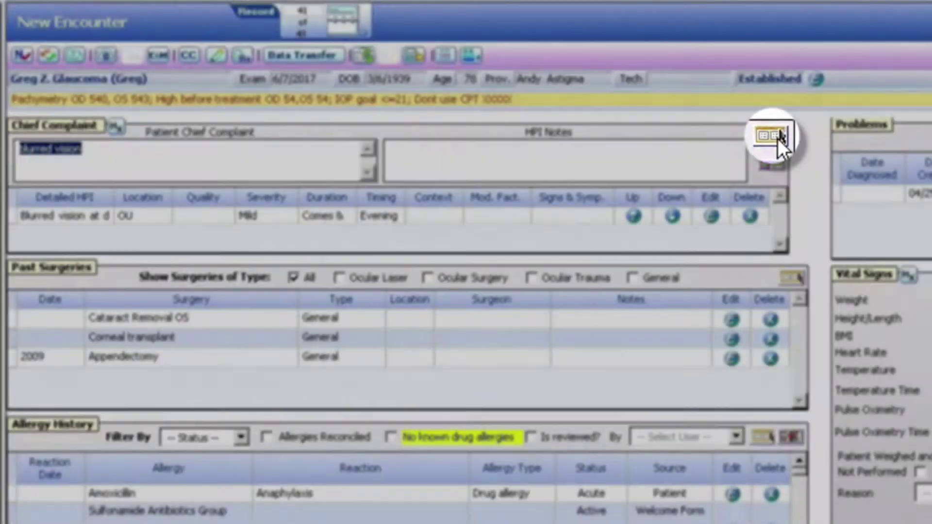
# Step: In the Chief Complaint data entry, add the Detailed HPI row "Blurred vision both far and near" with location OU, quality Sharp and severity Moderate
pyautogui.click(776, 136)
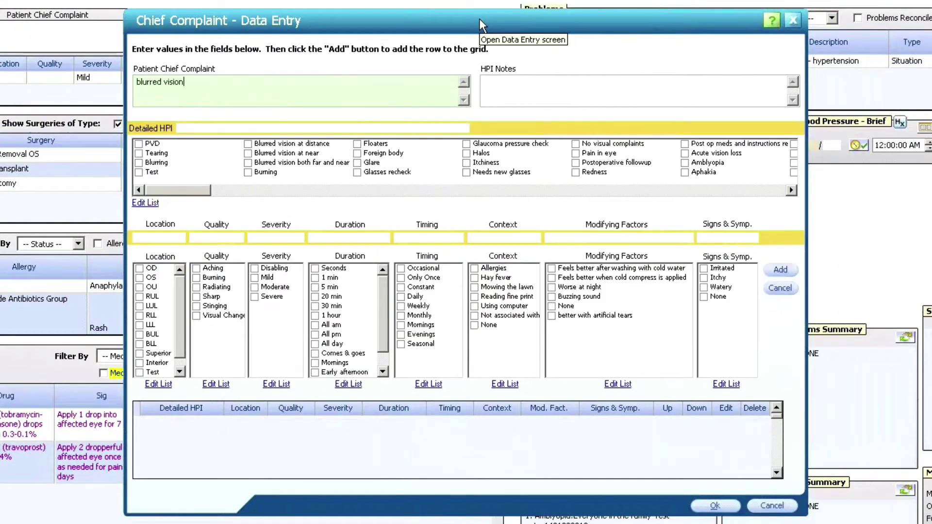
pyautogui.click(297, 244)
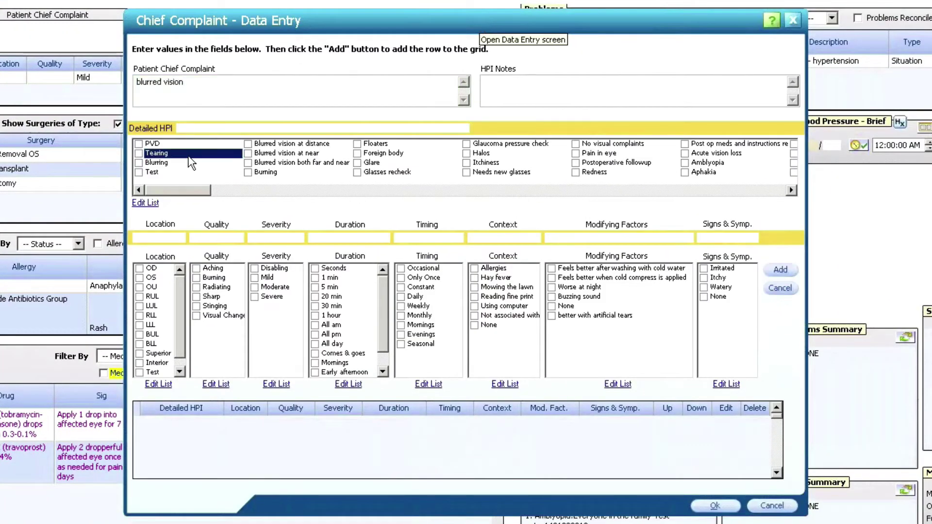
pyautogui.click(189, 156)
pyautogui.click(292, 163)
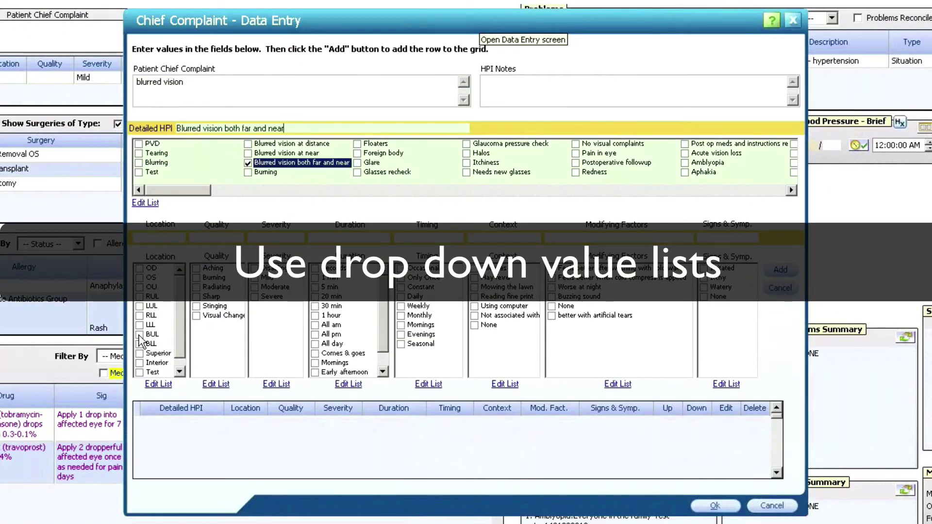
pyautogui.click(152, 287)
pyautogui.click(211, 297)
pyautogui.click(275, 287)
pyautogui.click(780, 270)
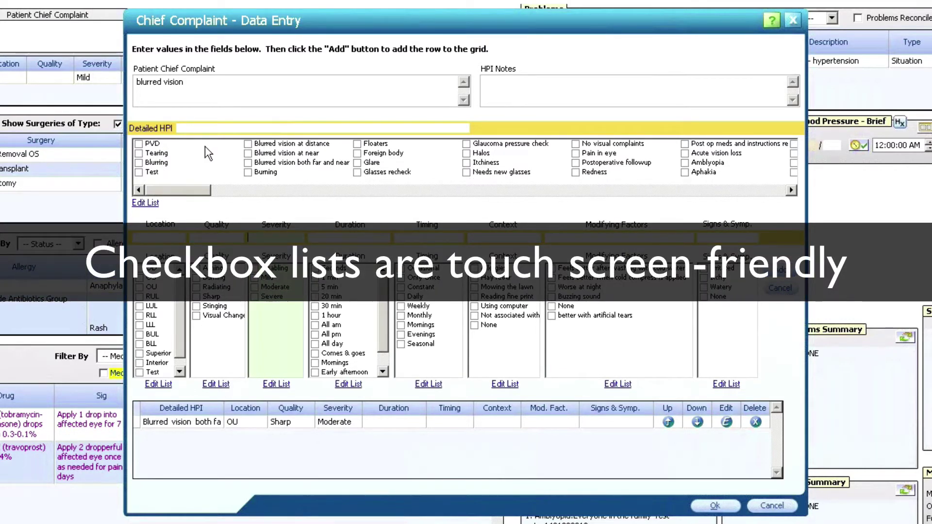
# Step: Filter the Detailed HPI values by "blurr" and add Blurring as another row
pyautogui.click(261, 122)
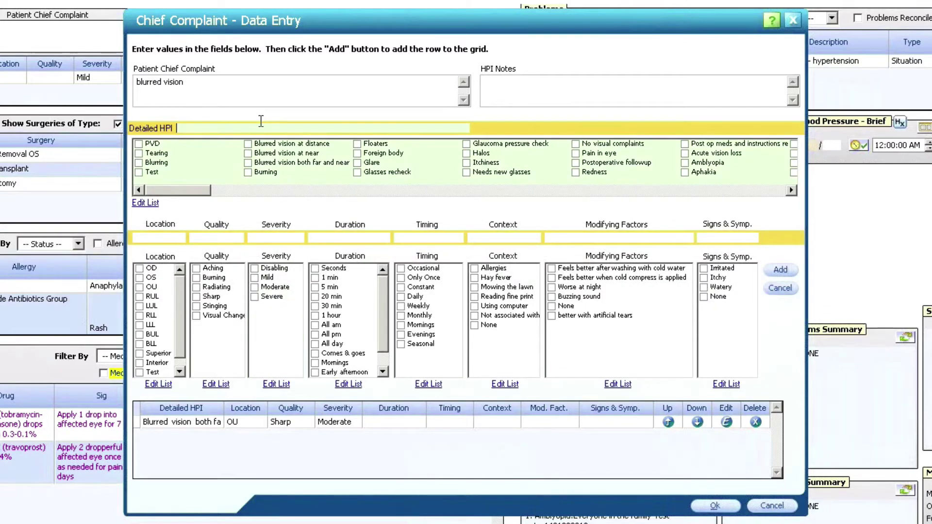
pyautogui.write('b')
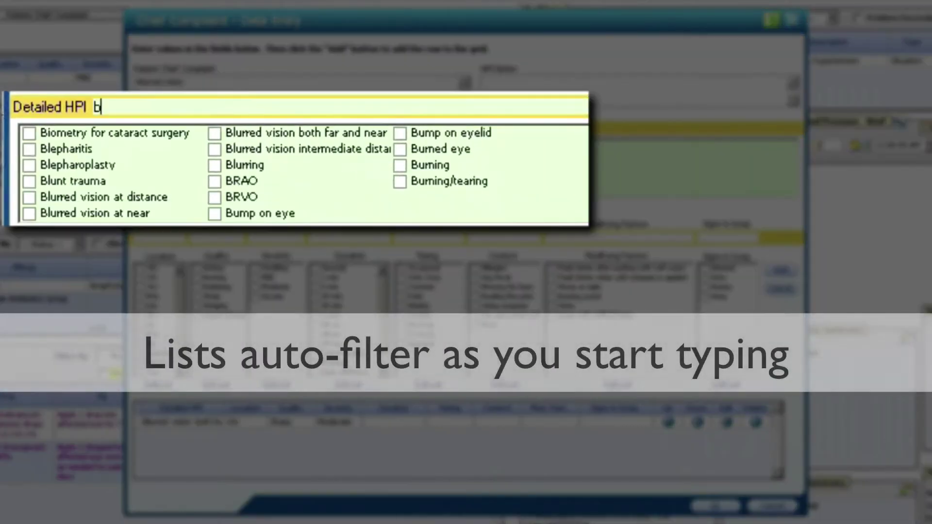
pyautogui.write('lurr')
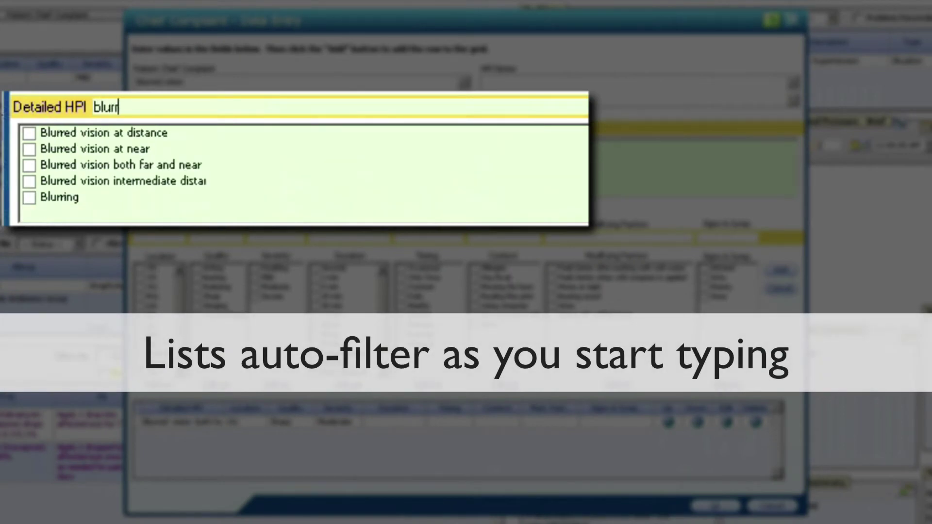
pyautogui.click(54, 195)
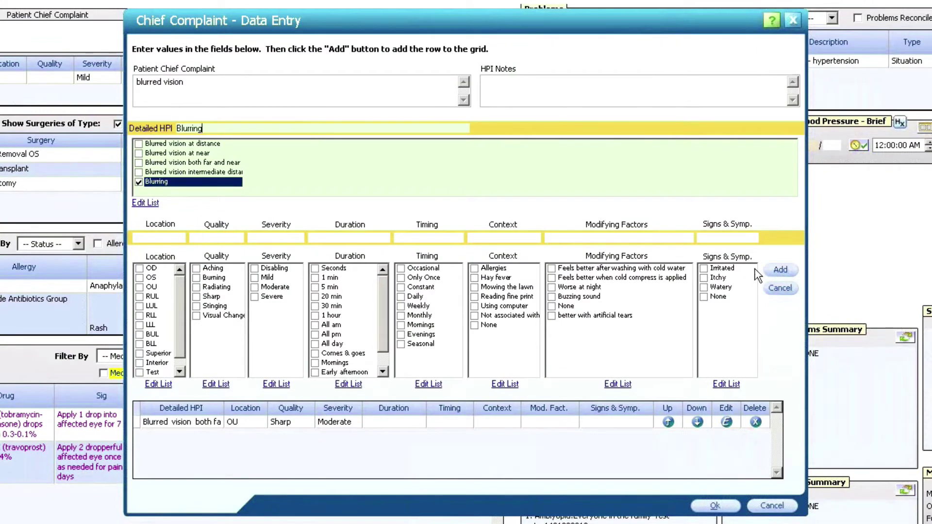
pyautogui.click(783, 269)
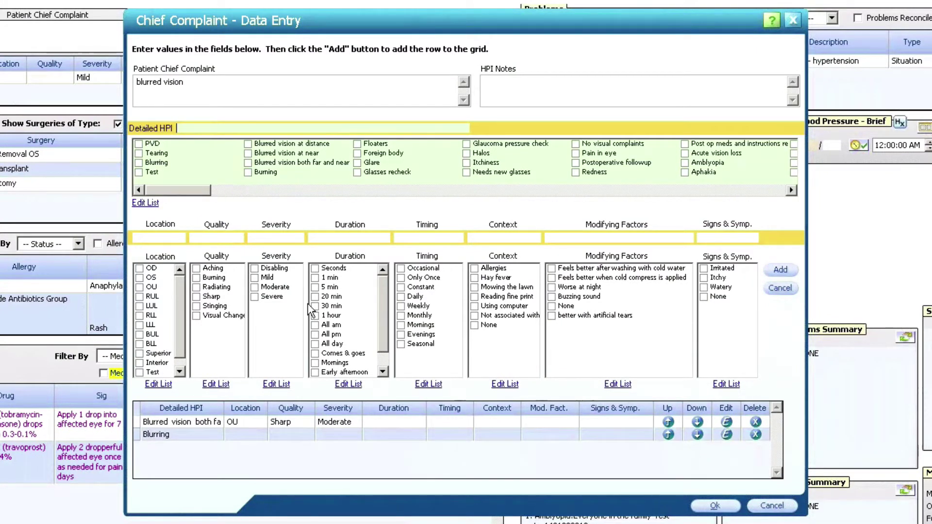
# Step: In the Chief Complaint Location value list, delete the values from RLL through testy, add NA as the first value, and save the complaint entry
pyautogui.click(160, 385)
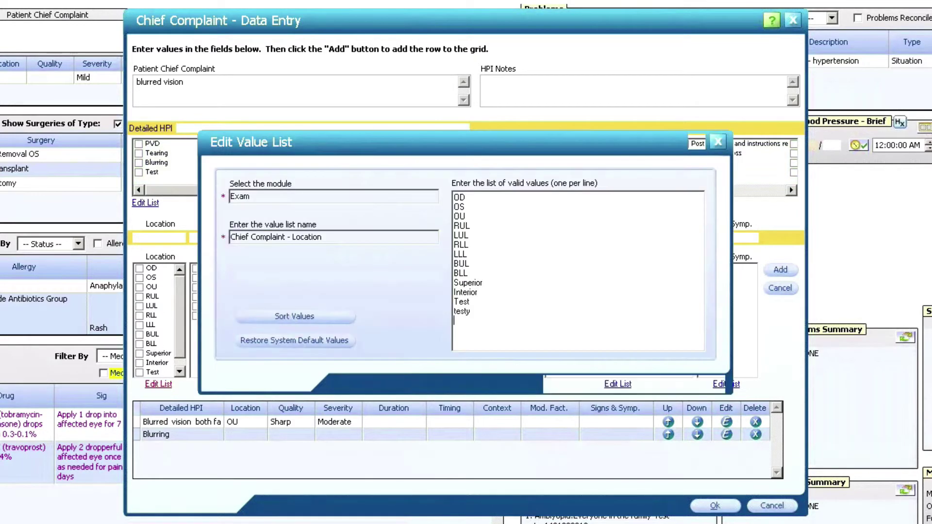
pyautogui.moveTo(472, 313); pyautogui.dragTo(447, 247)
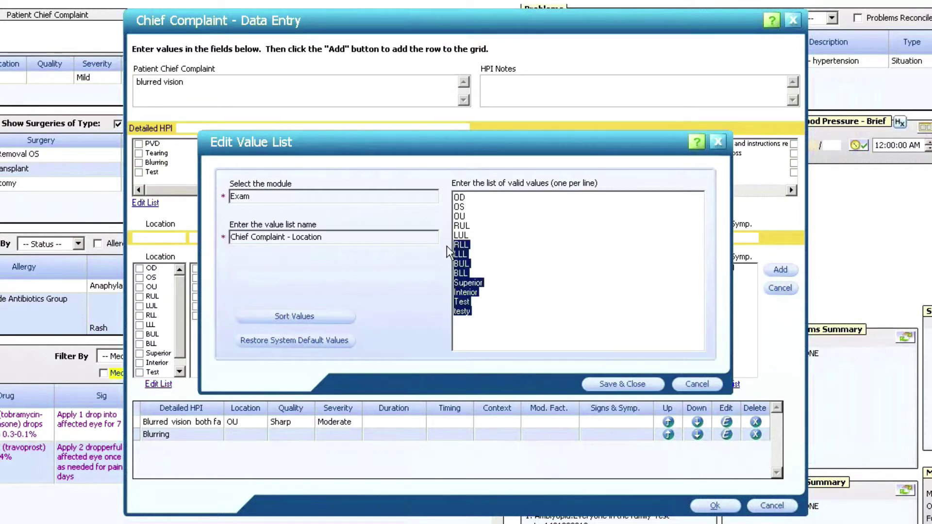
pyautogui.press('Delete')
pyautogui.click(454, 197)
pyautogui.press('Return')
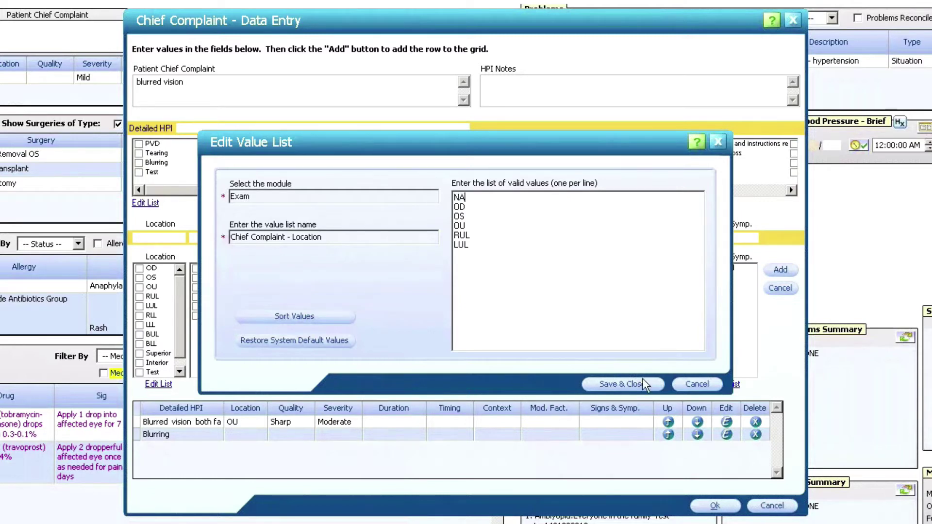
pyautogui.click(608, 389)
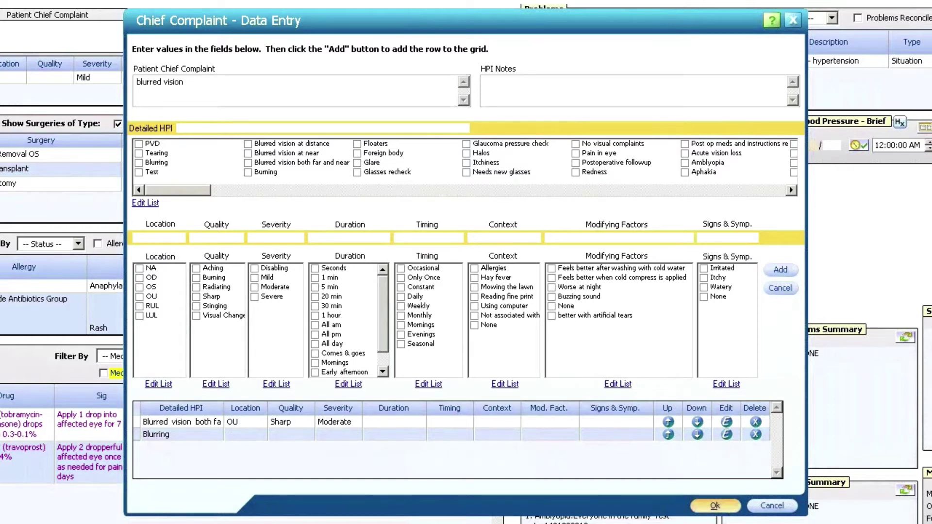
pyautogui.click(715, 505)
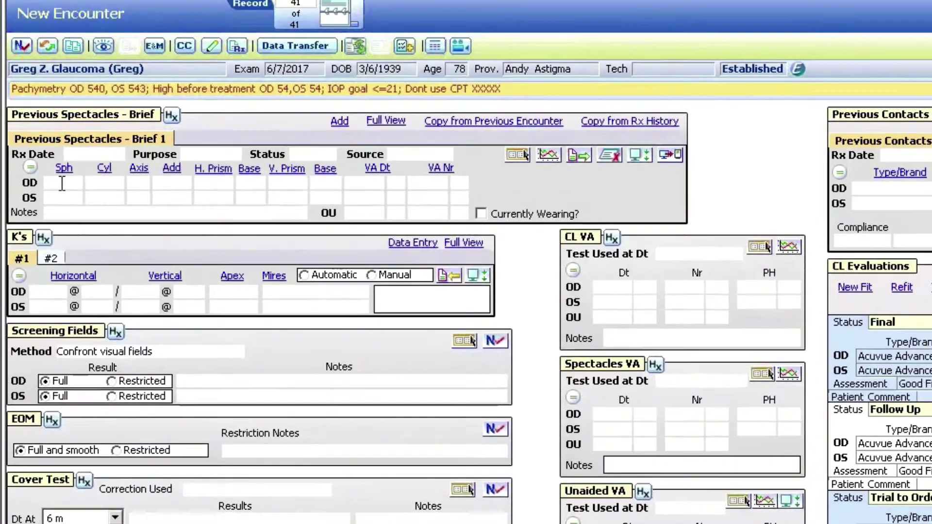
# Step: In Previous Spectacles - Brief, set the OD cylinder to -0.75 and the axis to 015
pyautogui.click(48, 45)
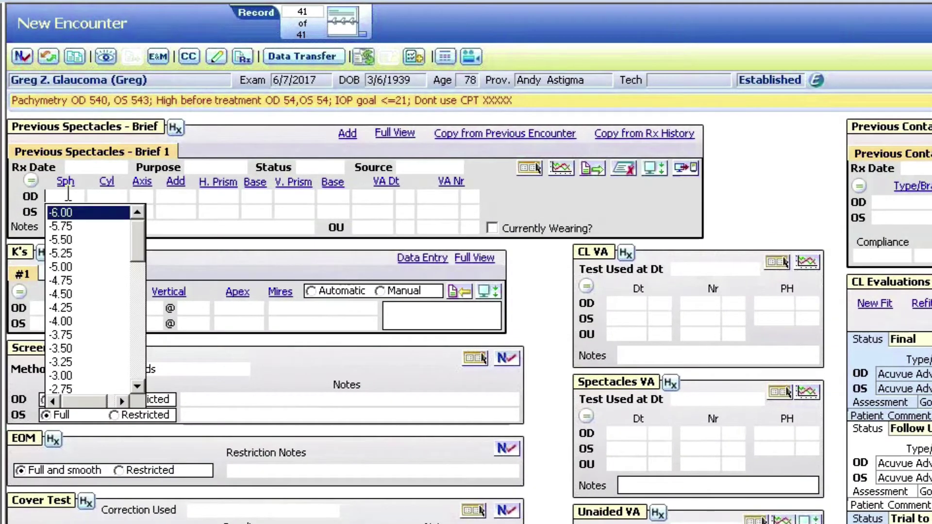
pyautogui.click(88, 196)
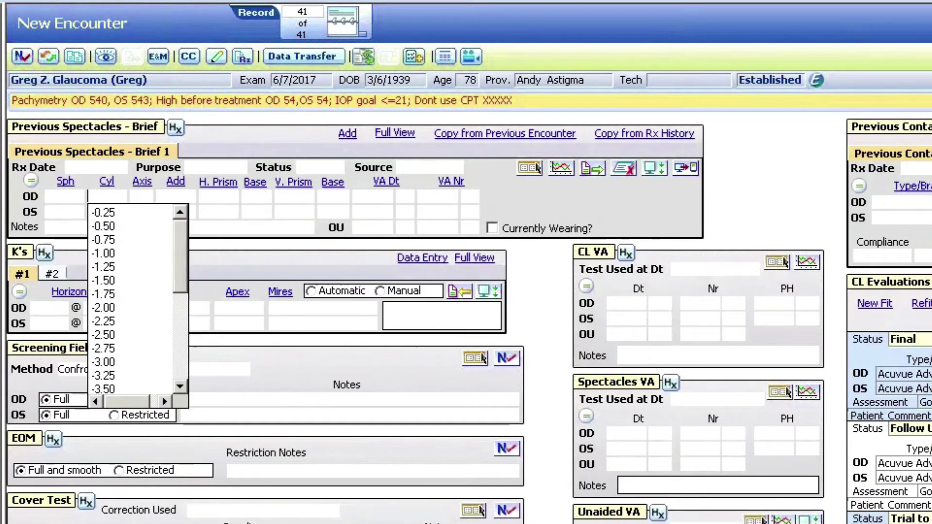
pyautogui.click(104, 240)
pyautogui.click(141, 196)
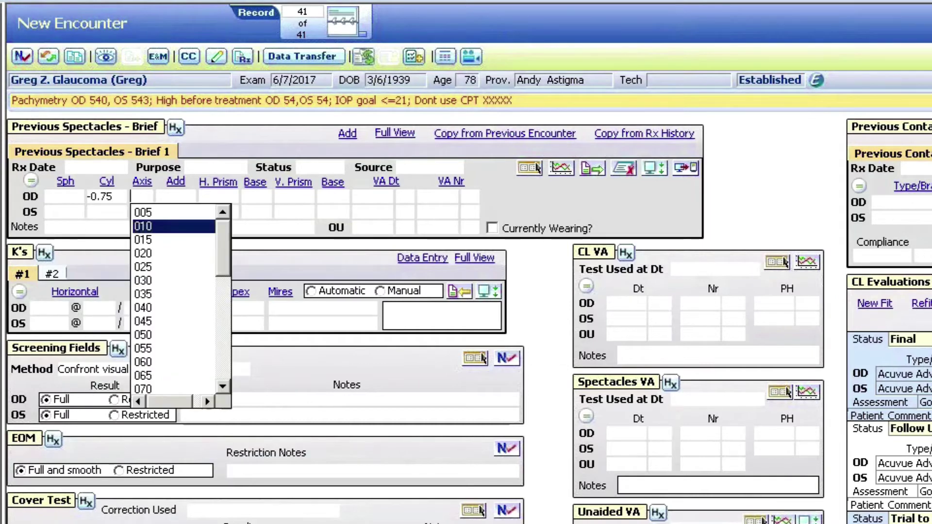
pyautogui.click(143, 240)
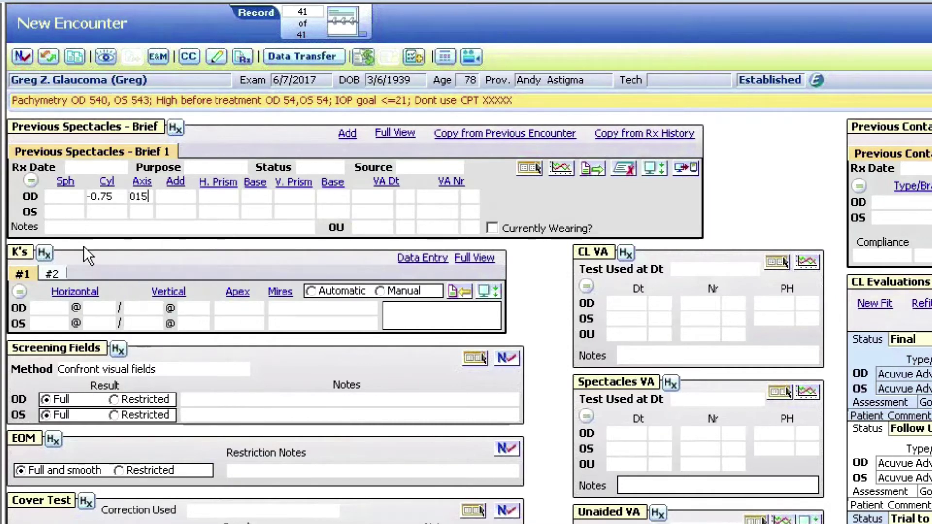
# Step: In the Previous Spectacles data entry, choose purpose Intermediate, status Broken and OD sphere -0.25, and accept the values
pyautogui.click(527, 167)
pyautogui.click(389, 351)
pyautogui.click(463, 326)
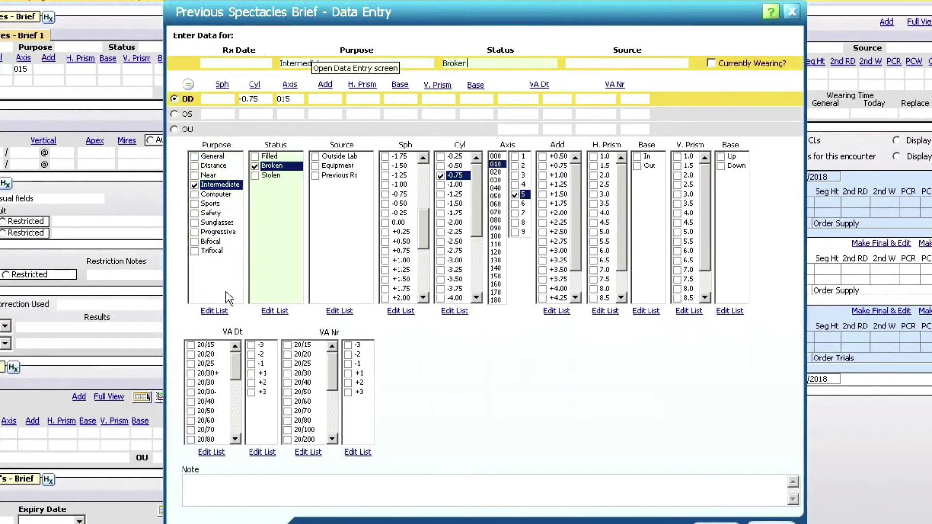
pyautogui.click(385, 214)
pyautogui.click(716, 522)
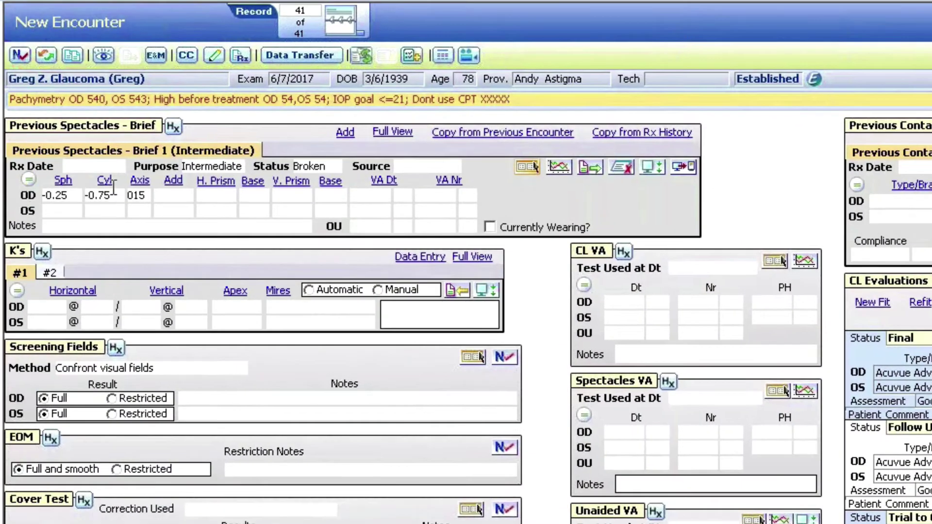
# Step: In Previous Spectacles - Brief, copy the OD values to OS, and replace the data with the values from the 5/18/2017 encounter
pyautogui.click(28, 180)
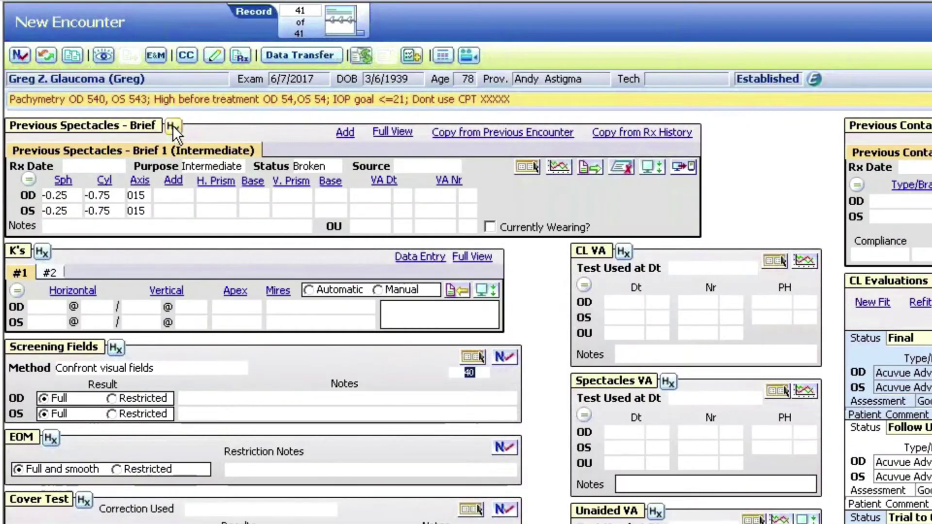
pyautogui.click(173, 125)
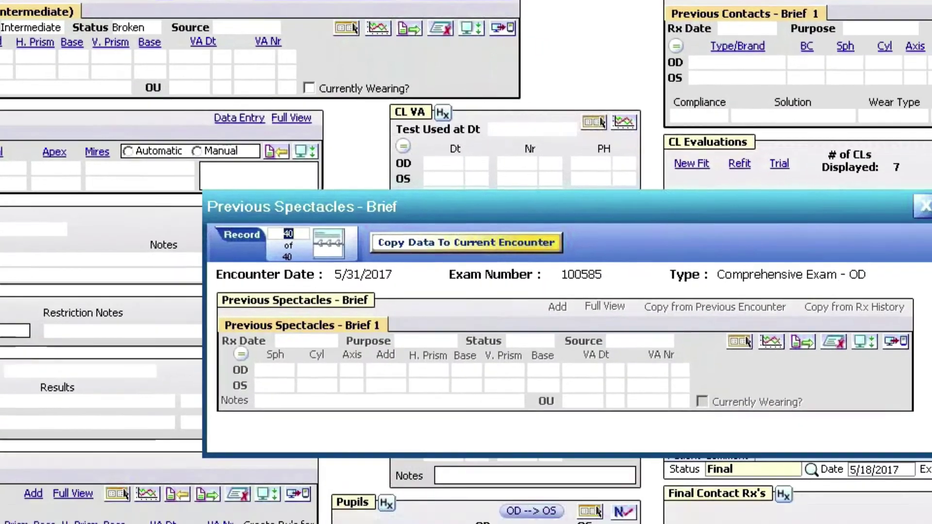
pyautogui.click(504, 371)
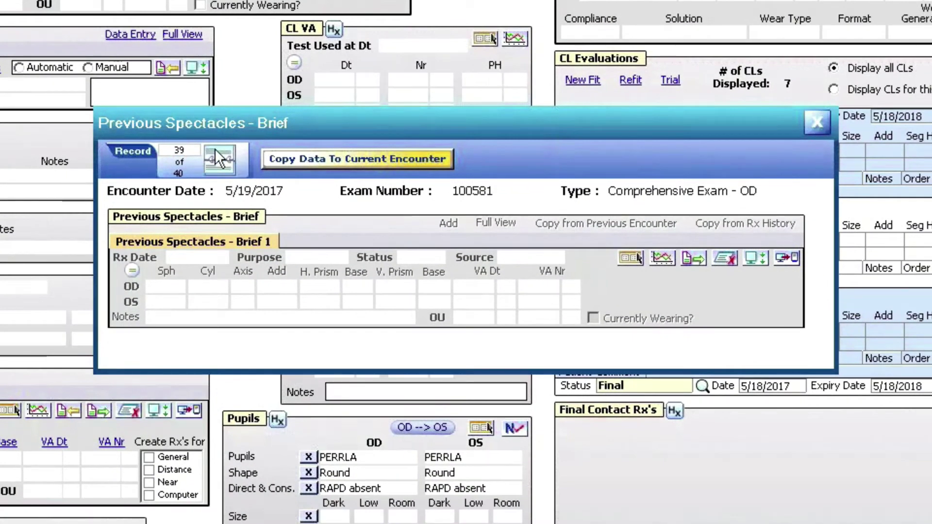
pyautogui.click(215, 149)
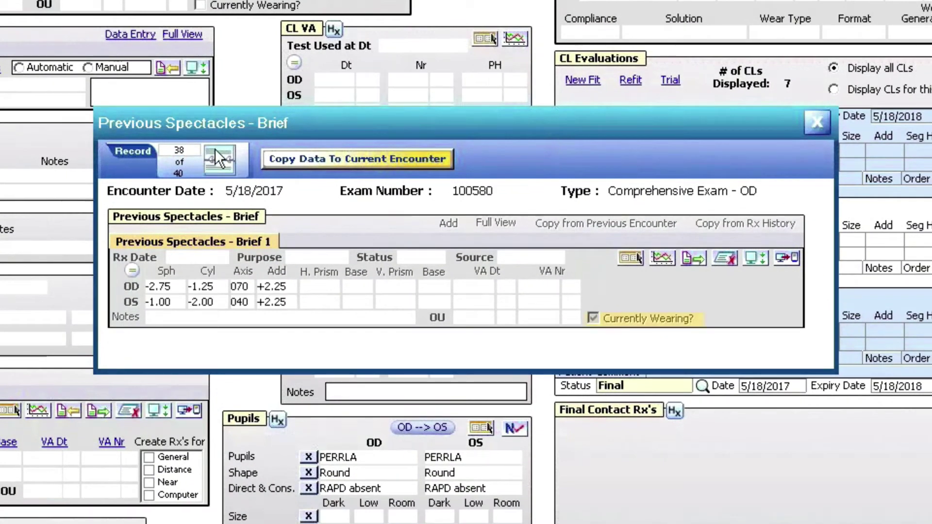
pyautogui.click(358, 159)
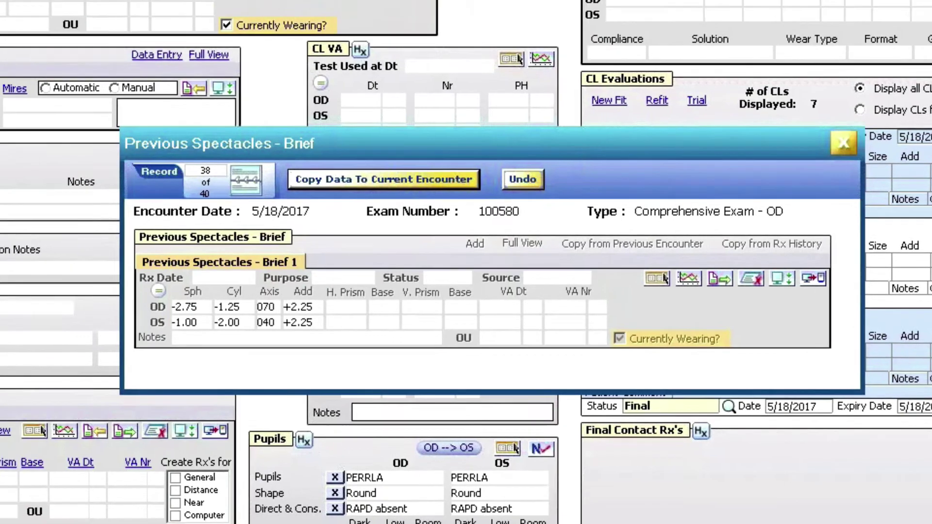
pyautogui.click(817, 123)
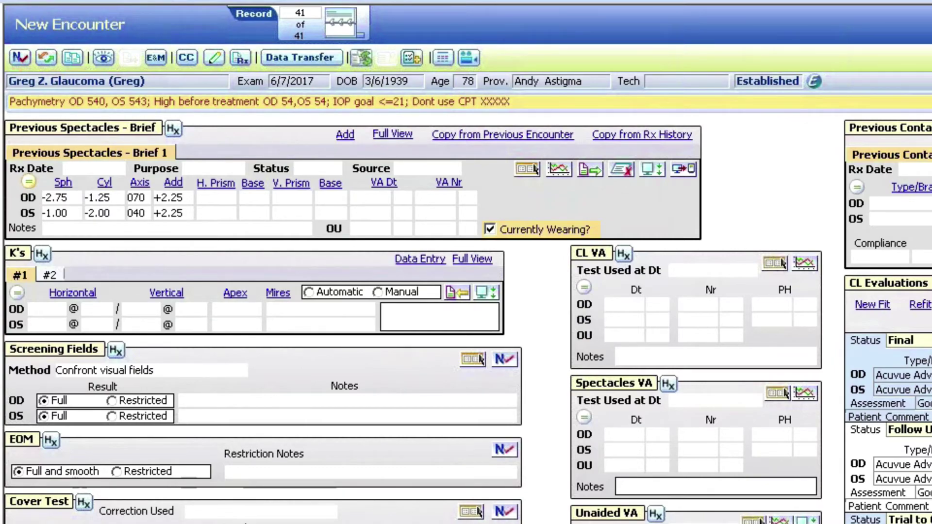
# Step: Create a General spectacle Rx from the Dry Subj. refraction and set its notes to Progressive
pyautogui.scroll(-8, 445, 220)
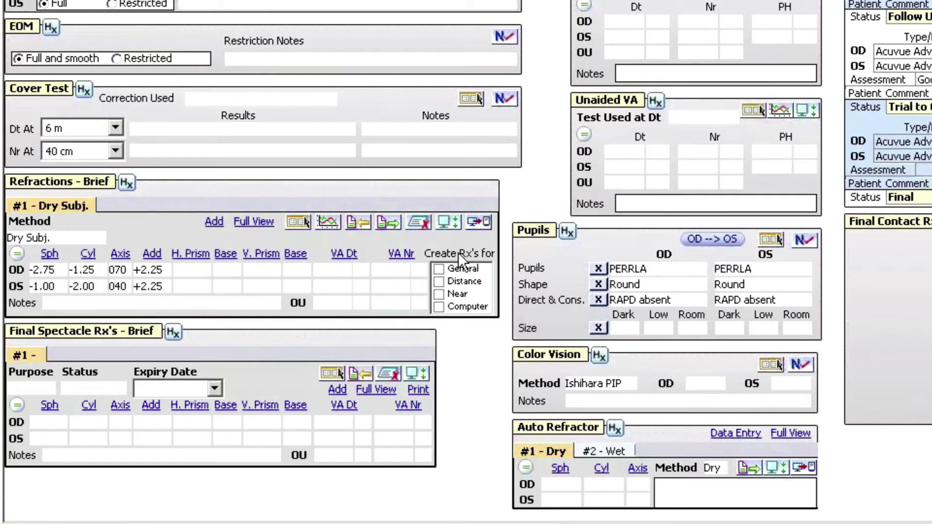
pyautogui.click(443, 272)
pyautogui.click(442, 268)
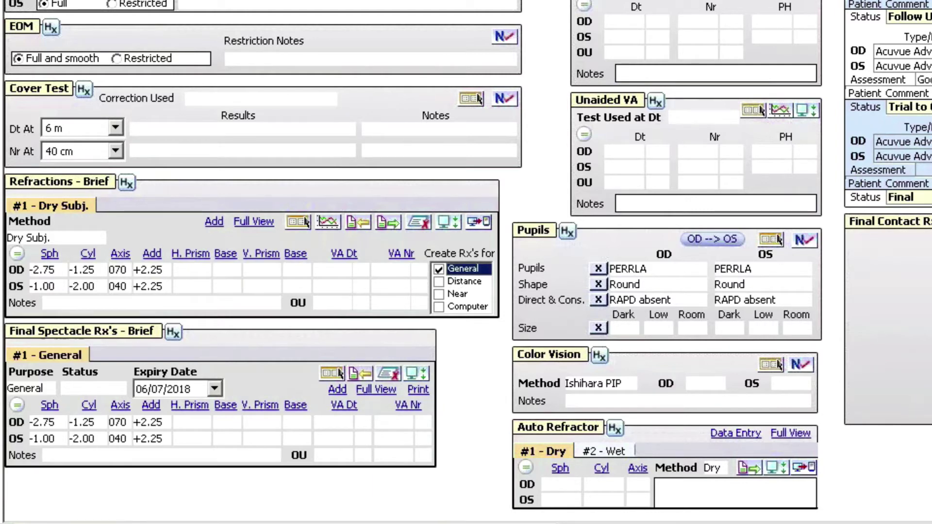
pyautogui.click(88, 455)
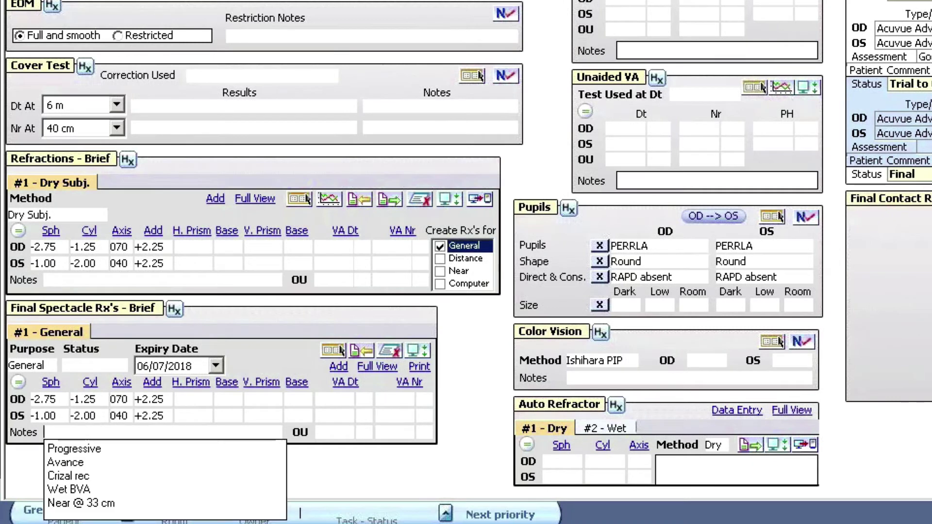
pyautogui.click(84, 448)
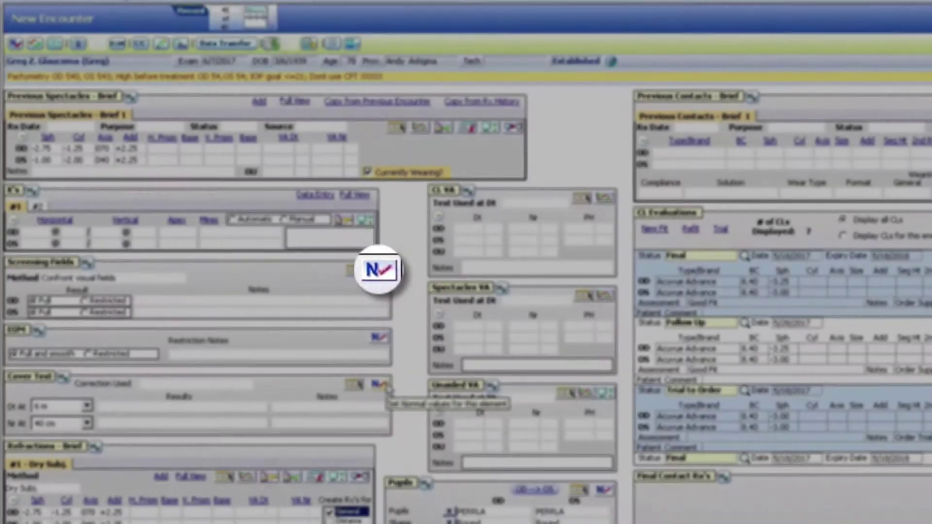
# Step: Set the normal values for Cover Test, and apply the form normal values to the whole page, accepting the overwrite
pyautogui.click(380, 385)
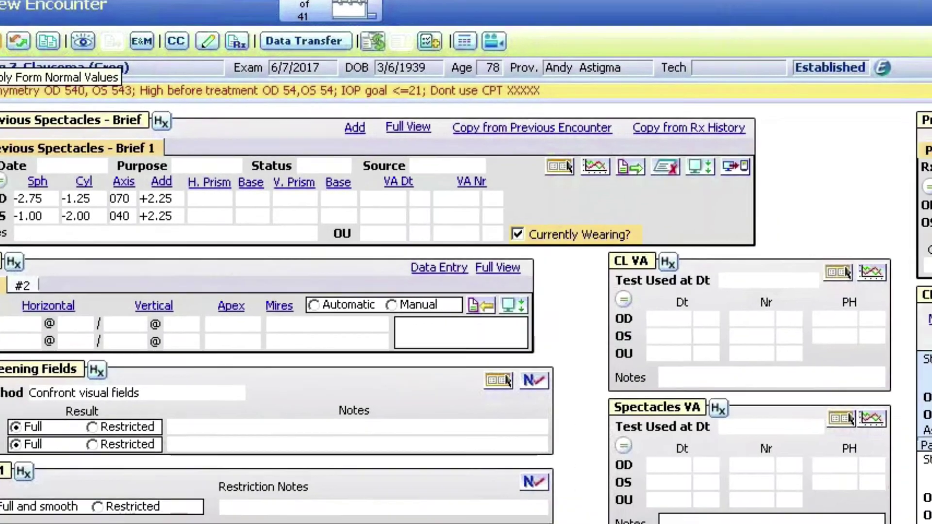
pyautogui.click(24, 64)
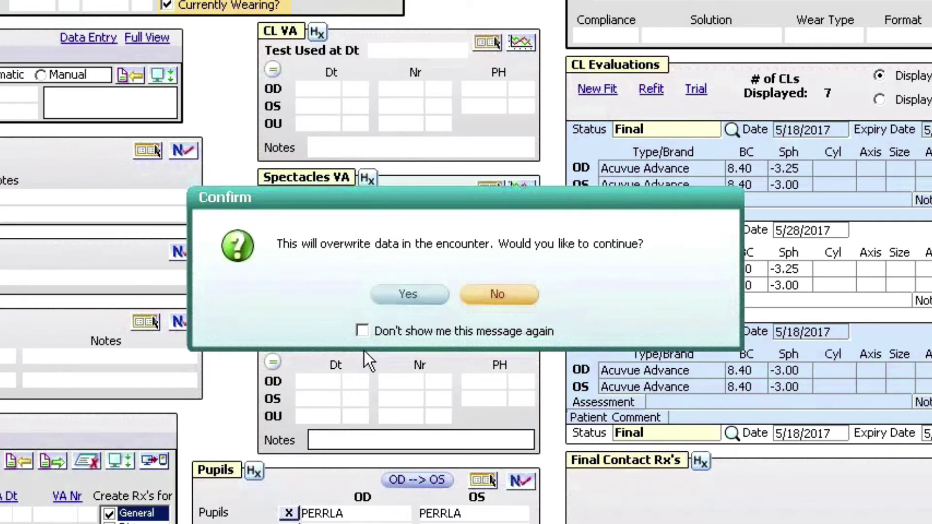
pyautogui.click(421, 296)
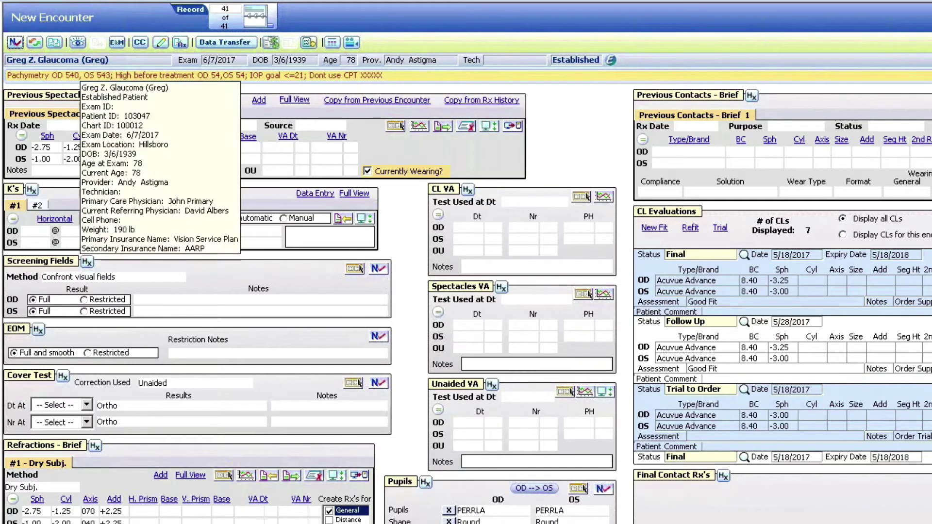
# Step: View the patient's summary details and the available methods for tonometry Reading 1 on the Anterior Segment page
pyautogui.click(77, 60)
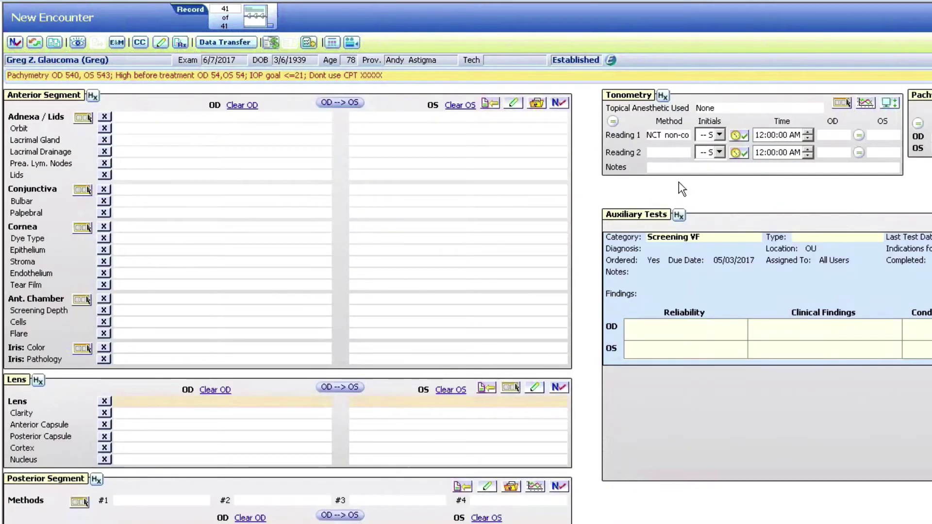
pyautogui.moveTo(672, 194)
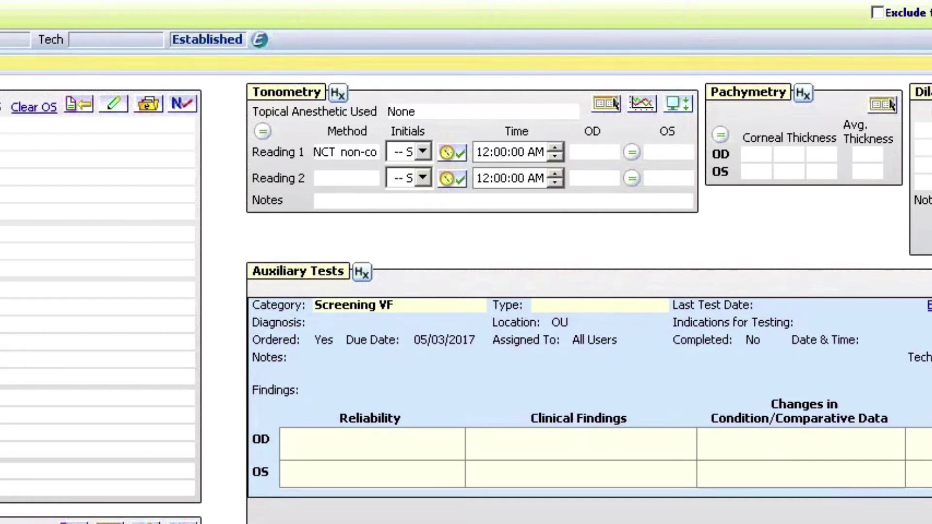
pyautogui.click(336, 153)
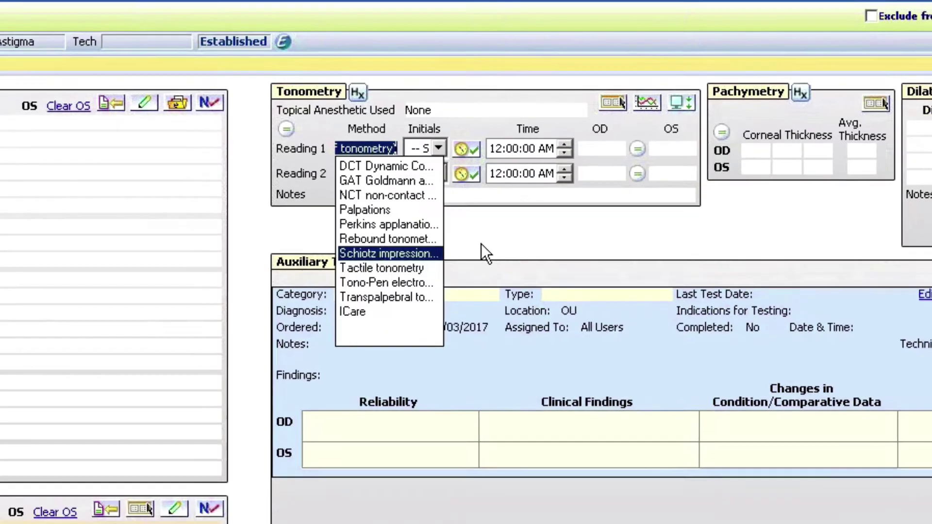
pyautogui.click(481, 244)
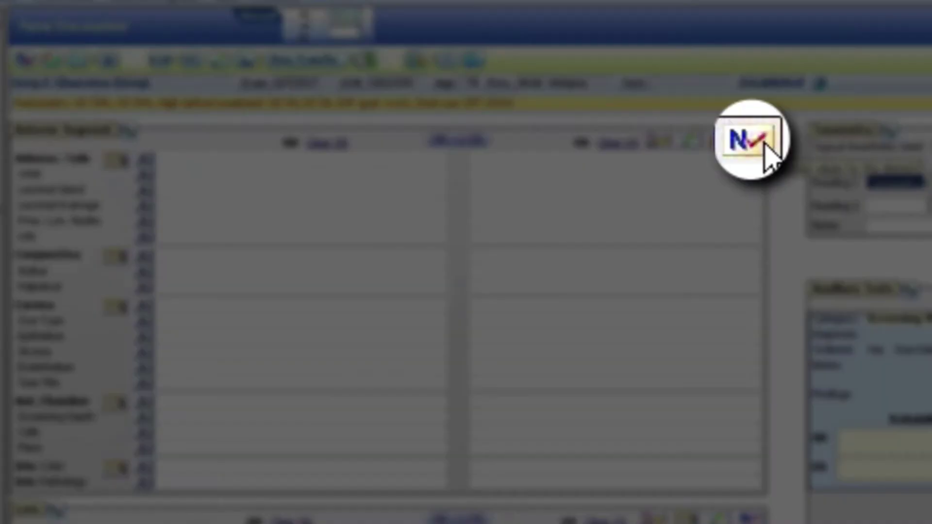
# Step: Set the Anterior Segment element to its normal values and enter Crust for the OD lids
pyautogui.click(750, 140)
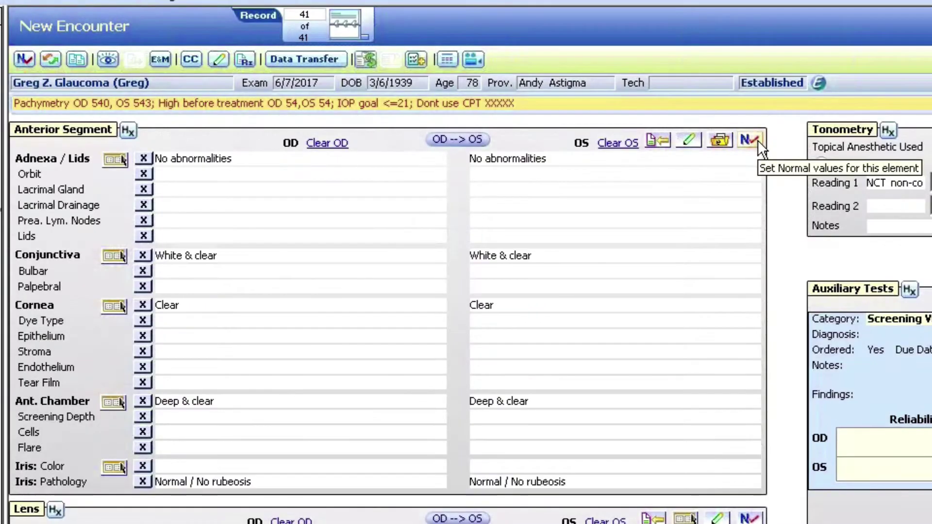
pyautogui.click(214, 234)
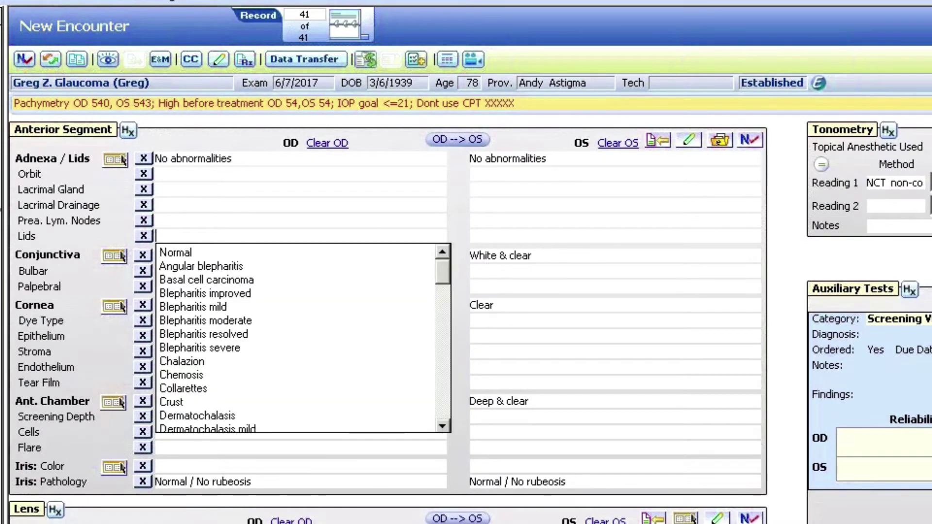
pyautogui.write('crust')
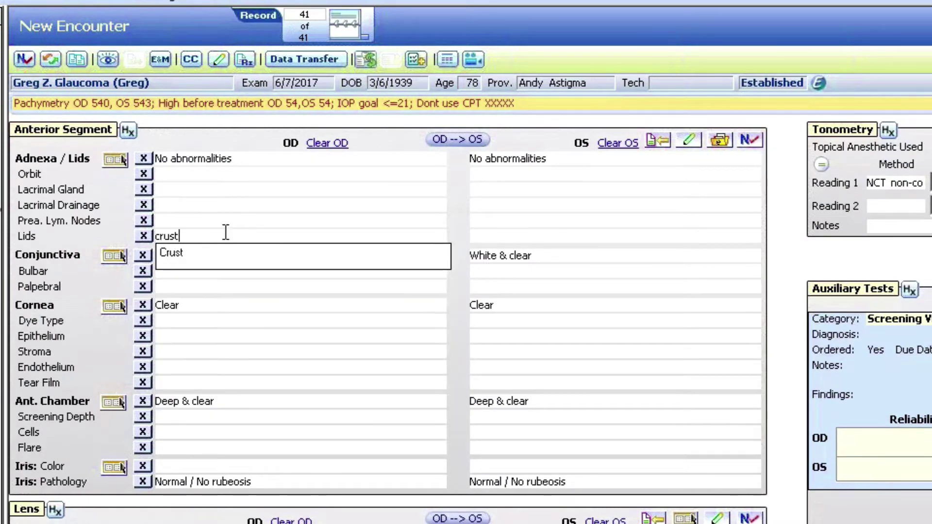
pyautogui.press('Down')
pyautogui.press('Return')
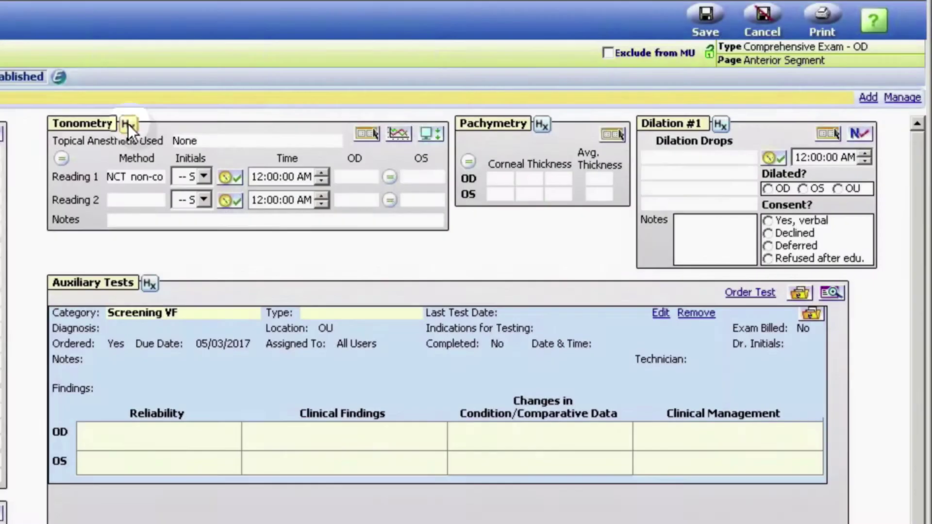
# Step: Copy the 04/18/2017 tonometry readings from the history into the encounter, and apply the normal values to Dilation #1
pyautogui.click(127, 124)
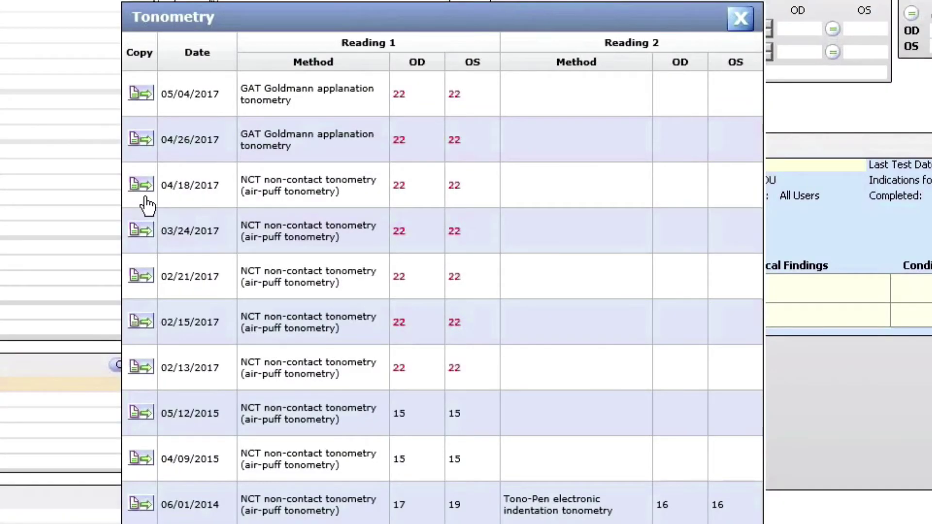
pyautogui.click(141, 185)
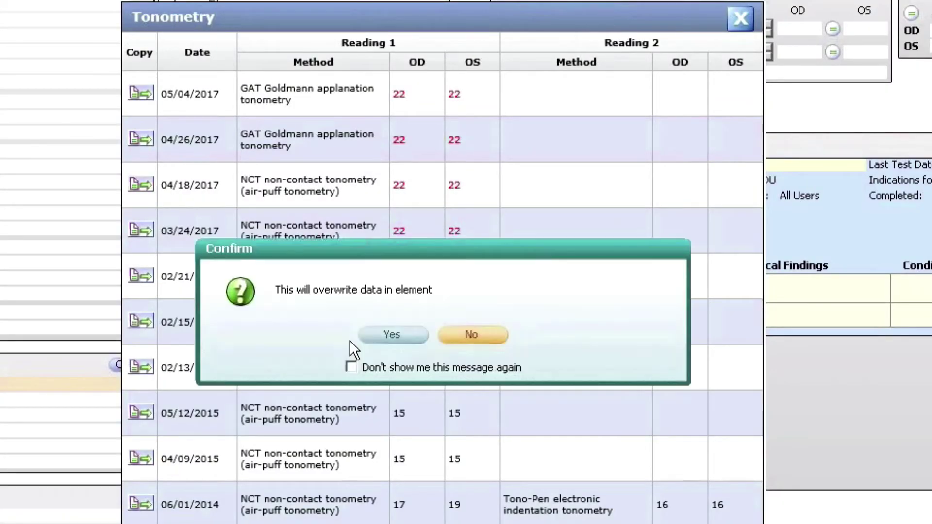
pyautogui.click(403, 340)
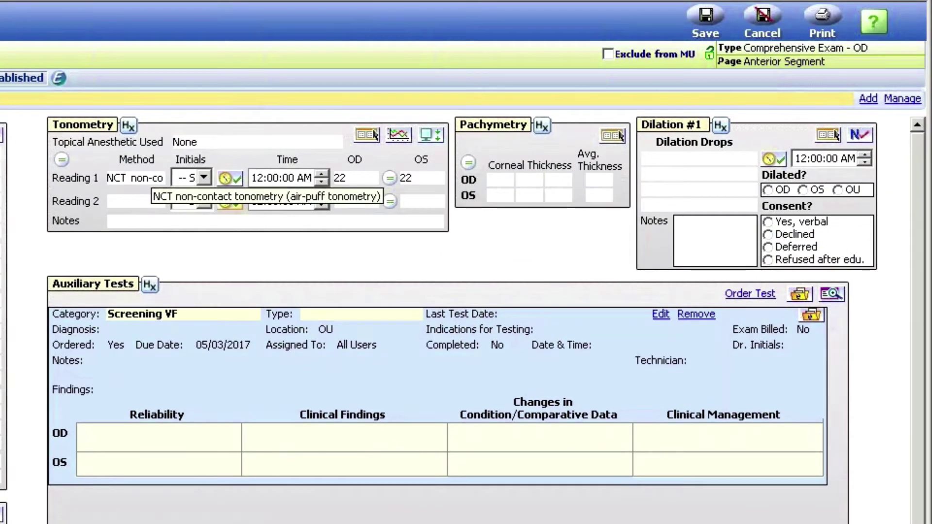
pyautogui.click(860, 135)
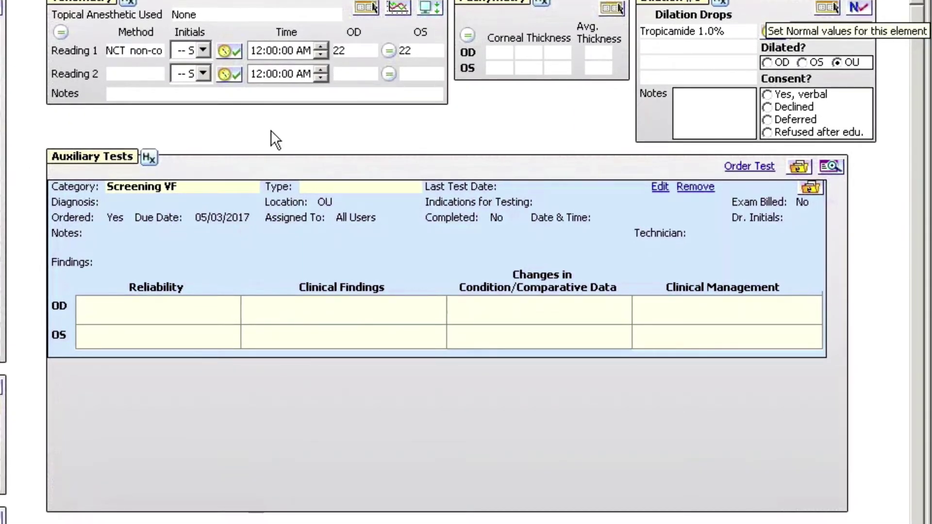
# Step: Copy the Fundus Photos - Fluorescein angiography test ordered 05/03/2017 from the Auxiliary Tests history, accepting the overwrite
pyautogui.click(149, 157)
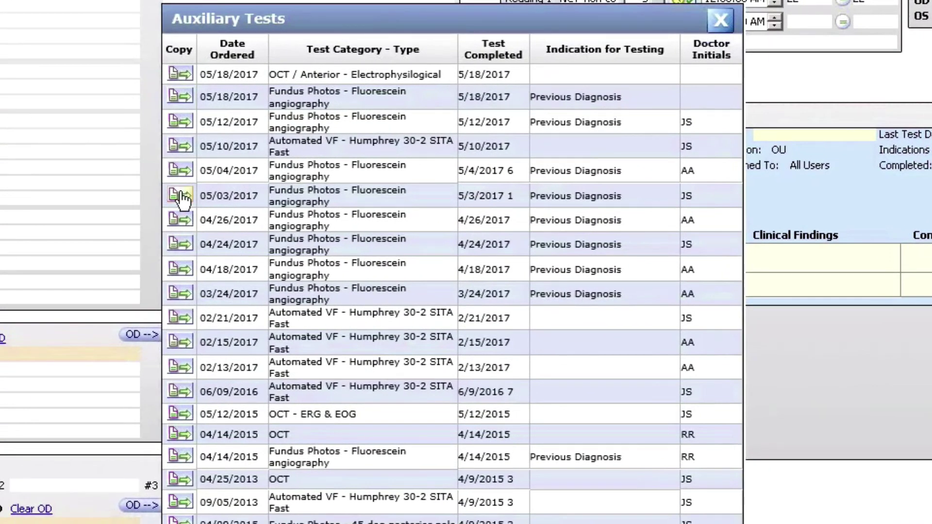
pyautogui.click(181, 196)
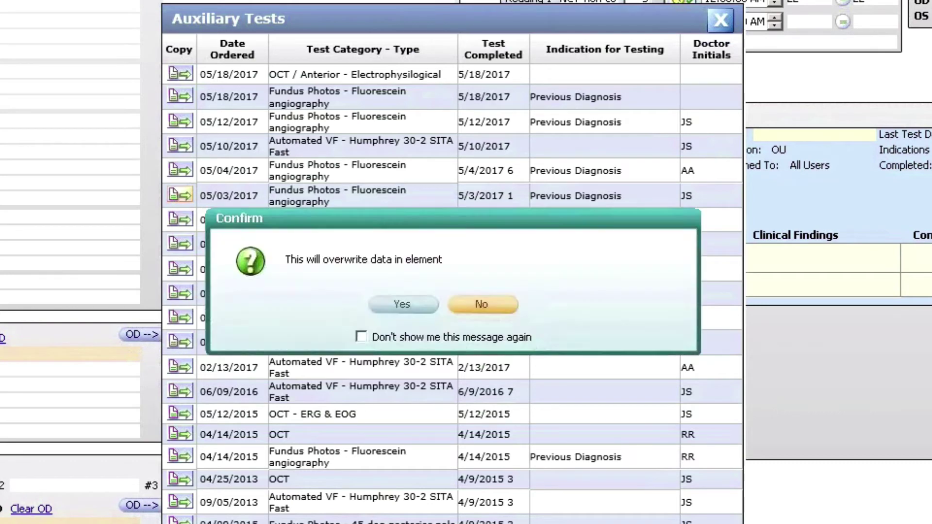
pyautogui.click(419, 303)
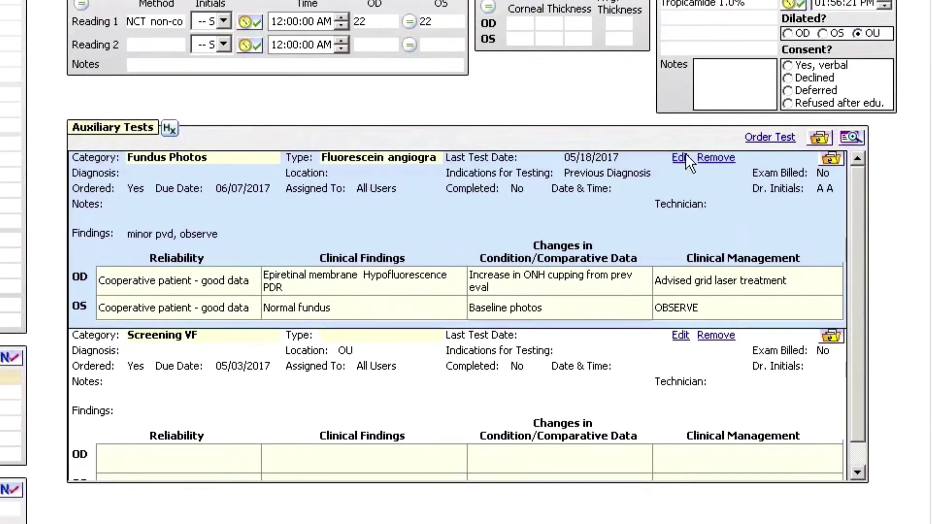
# Step: Edit the Fundus Photos test order, setting the doctor initials to AA and marking the test as completed
pyautogui.click(685, 156)
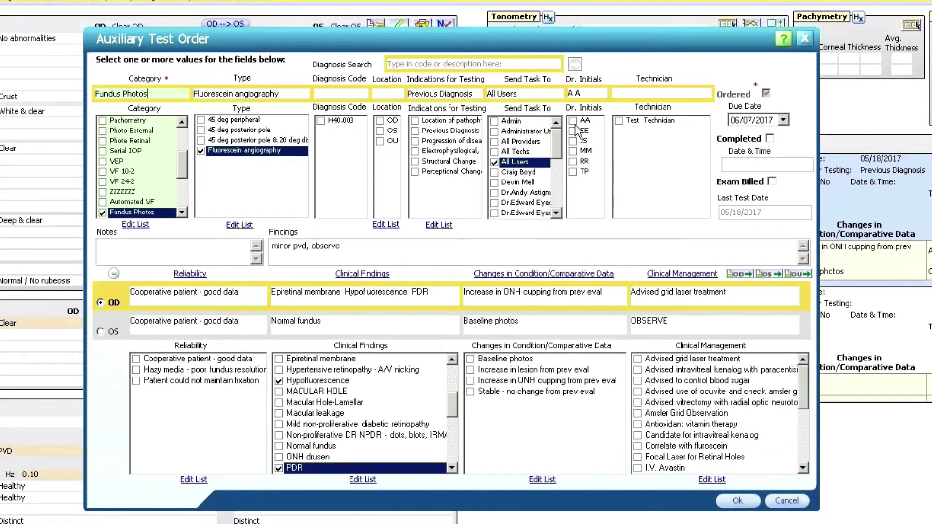
pyautogui.click(557, 120)
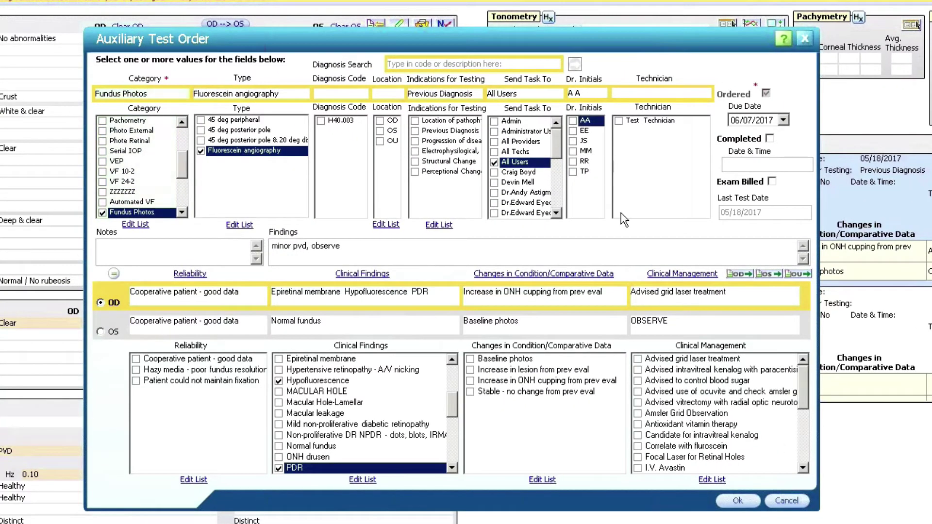
pyautogui.click(770, 138)
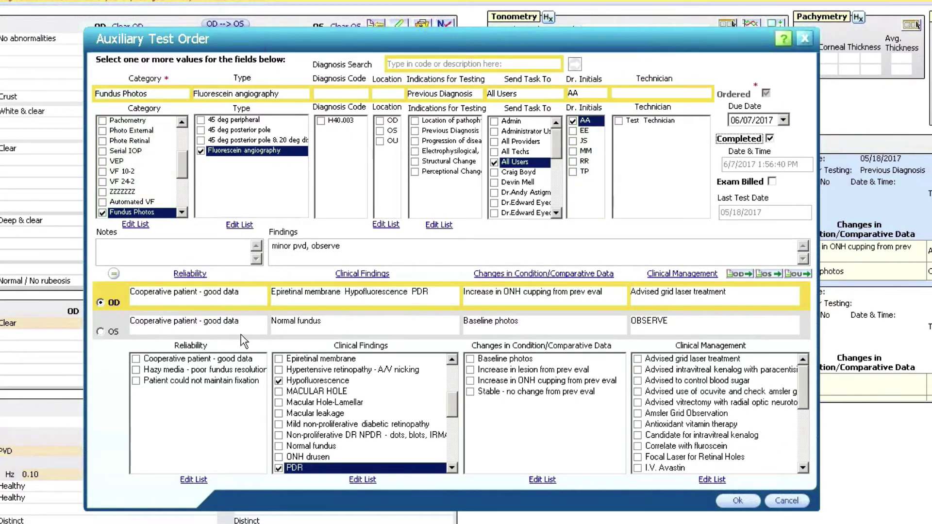
# Step: For OD, choose Patient could not maintain fixation, Hypertensive retinopathy - A/V nicking and Increase in ONH cupping from prev eval; copy reliability to OS and accept
pyautogui.click(201, 381)
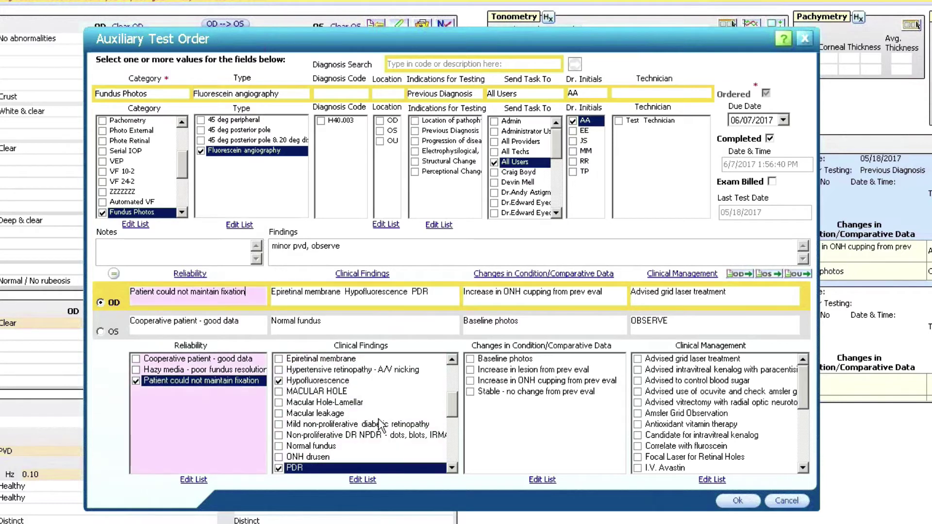
pyautogui.click(340, 370)
pyautogui.click(496, 381)
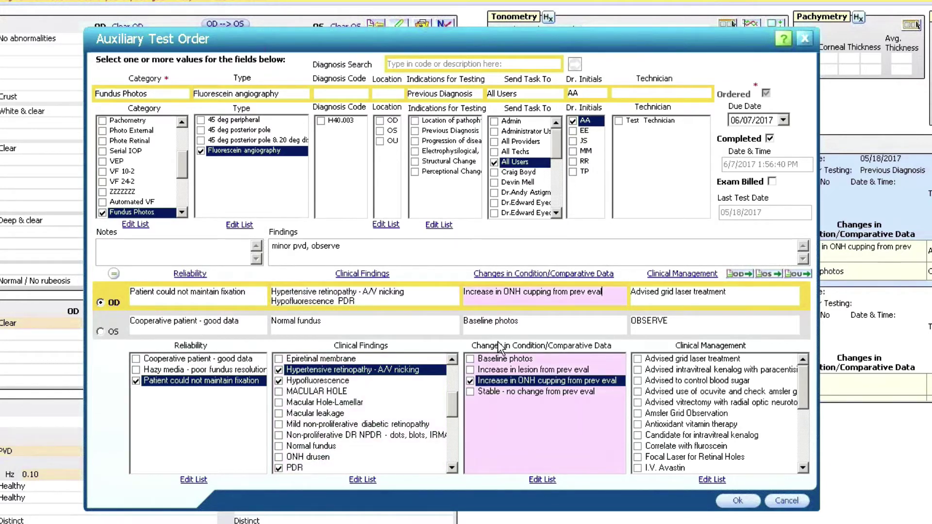
pyautogui.moveTo(173, 291); pyautogui.dragTo(181, 321)
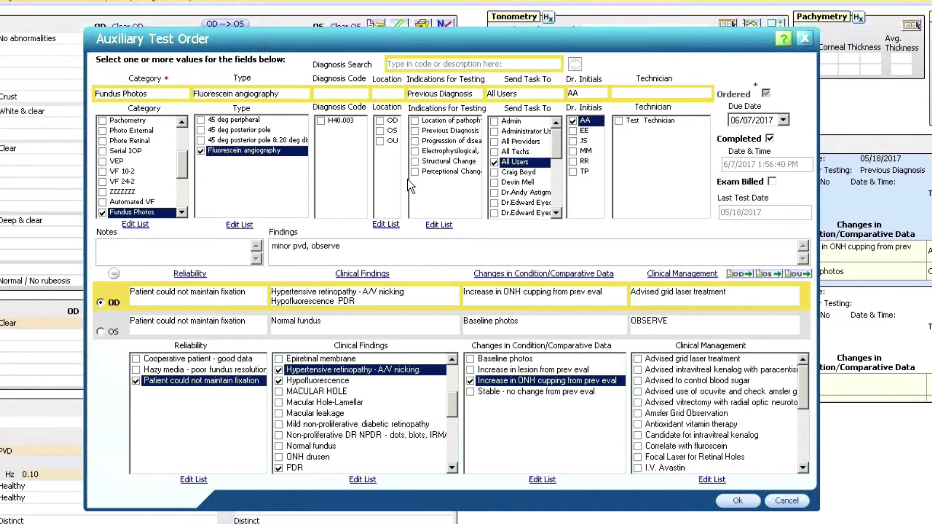
pyautogui.click(738, 501)
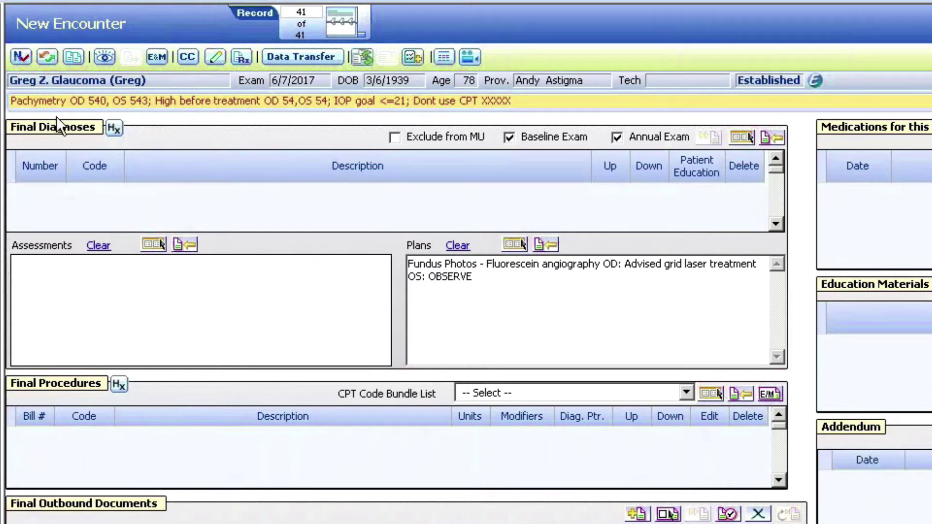
# Step: Check the history of final diagnoses, and add H01.001, H43.811 and H40.012 from the historic and suggested codes to this encounter
pyautogui.click(116, 128)
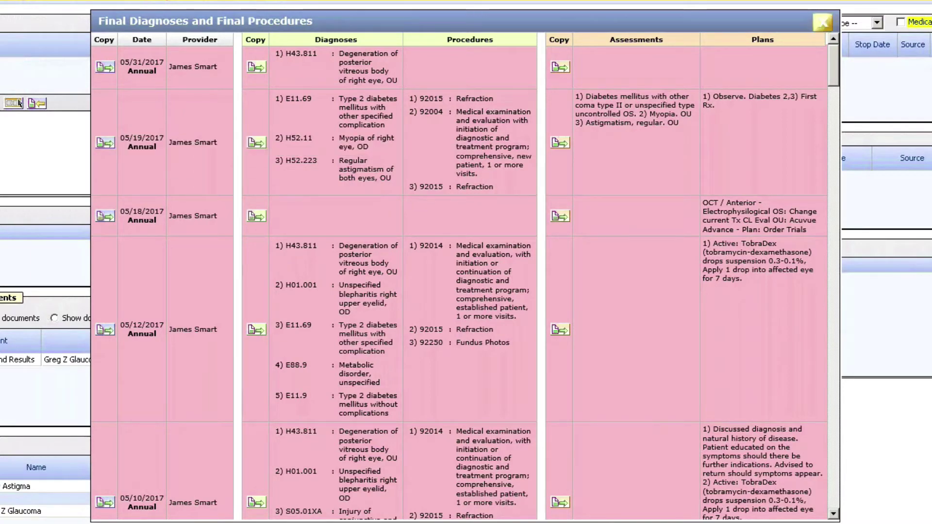
pyautogui.click(823, 22)
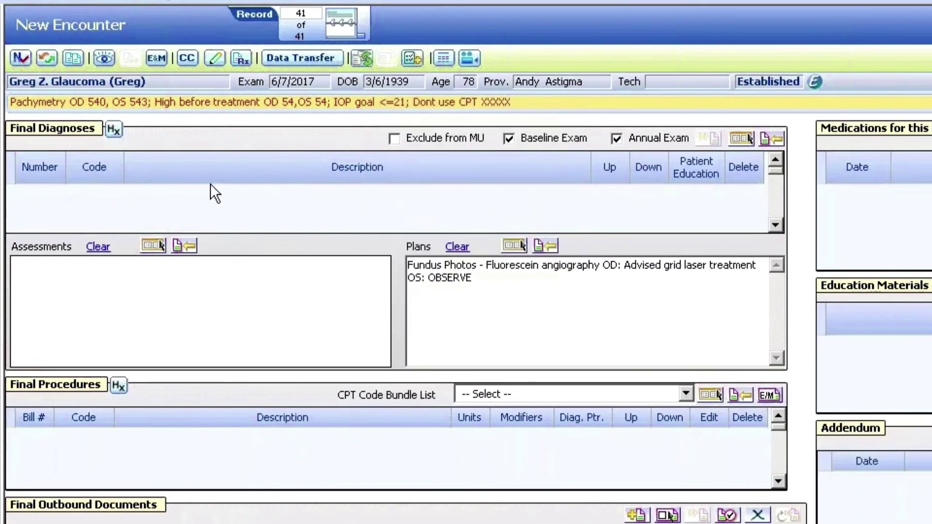
pyautogui.click(741, 139)
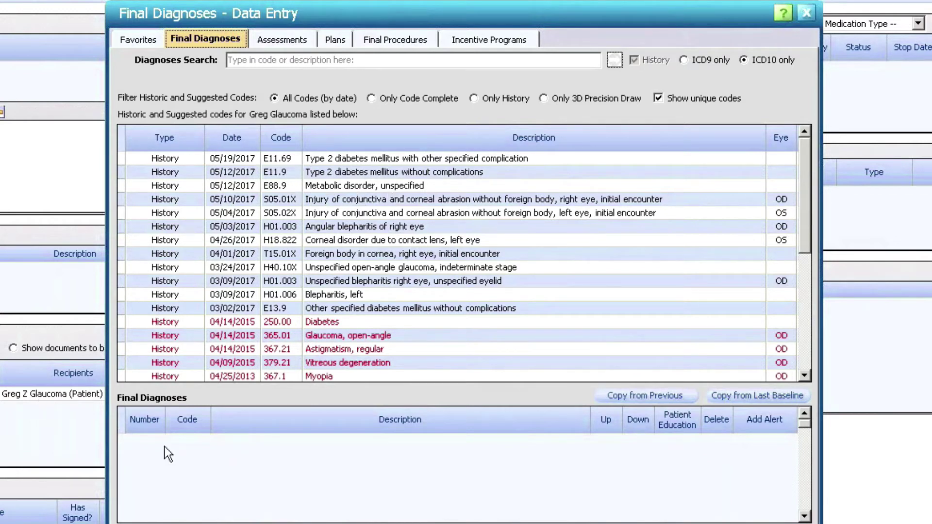
pyautogui.click(803, 342)
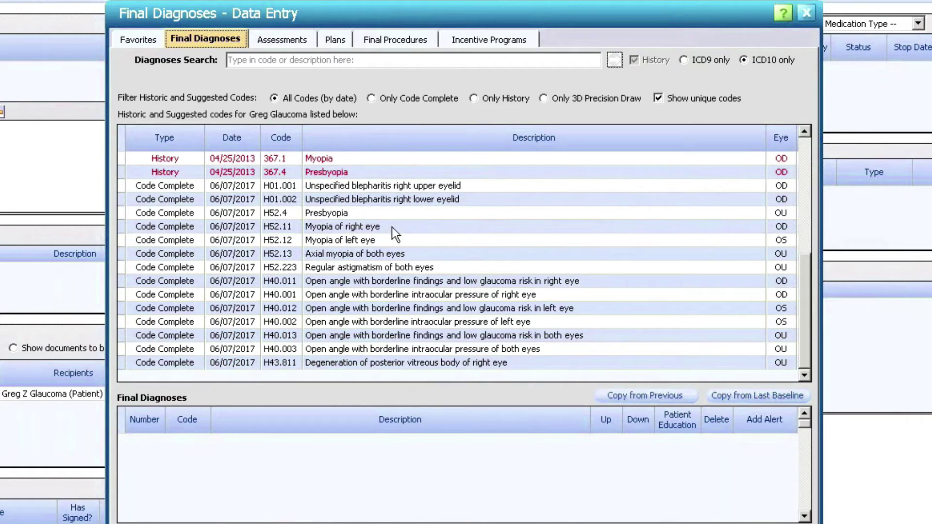
pyautogui.click(389, 188)
pyautogui.scroll(-1, 388, 188)
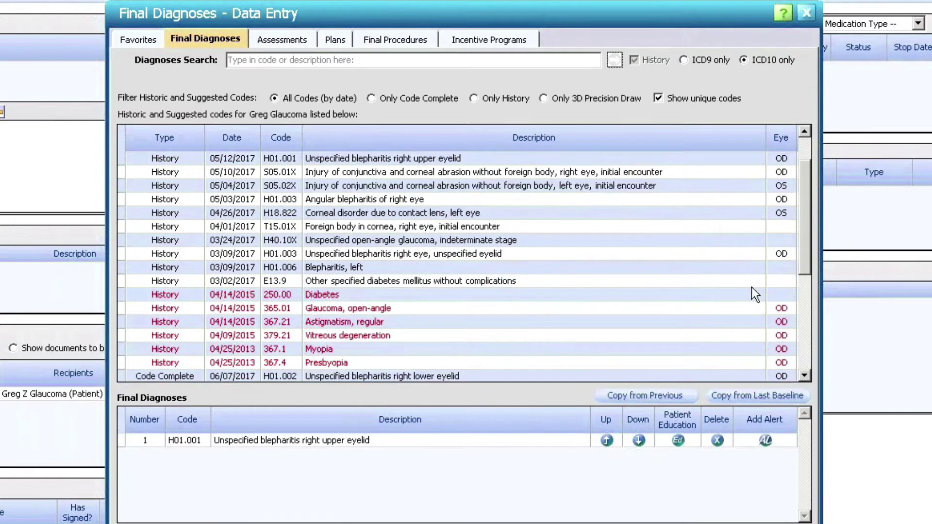
pyautogui.moveTo(802, 262); pyautogui.dragTo(791, 404)
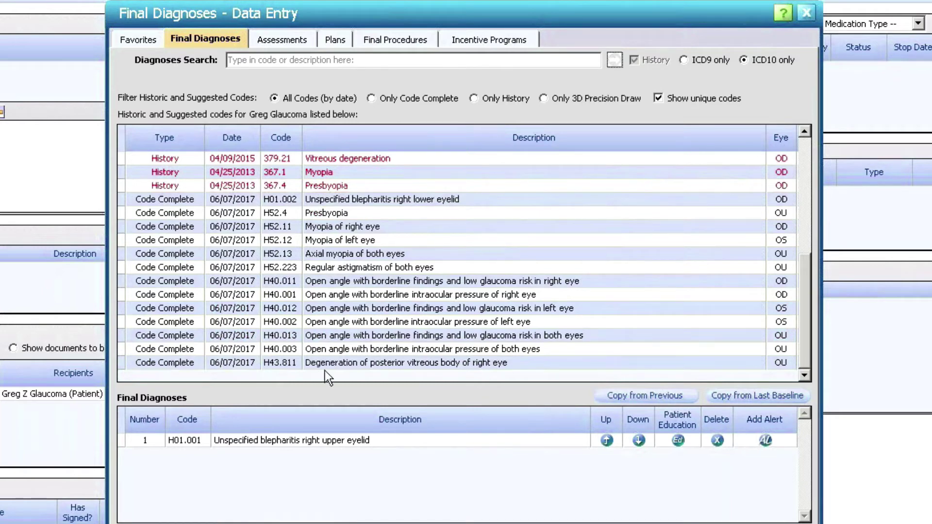
pyautogui.doubleClick(311, 362)
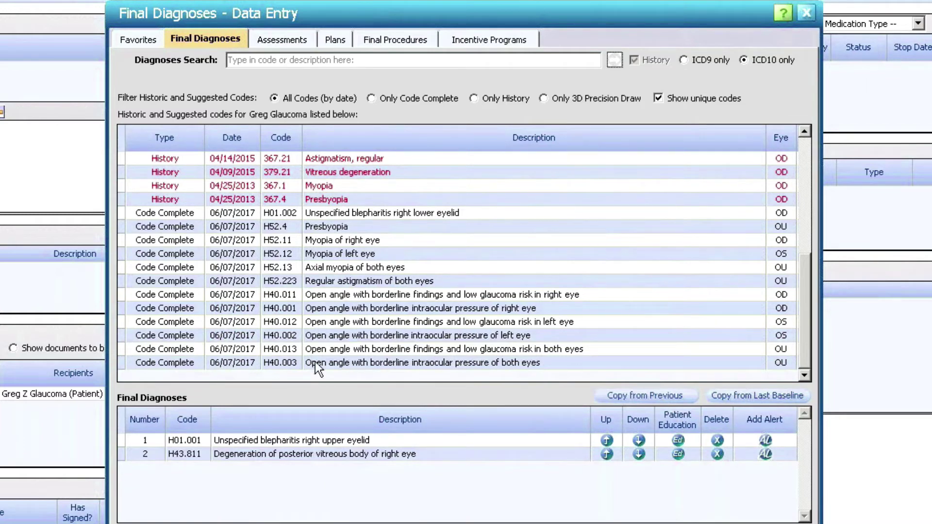
pyautogui.doubleClick(336, 321)
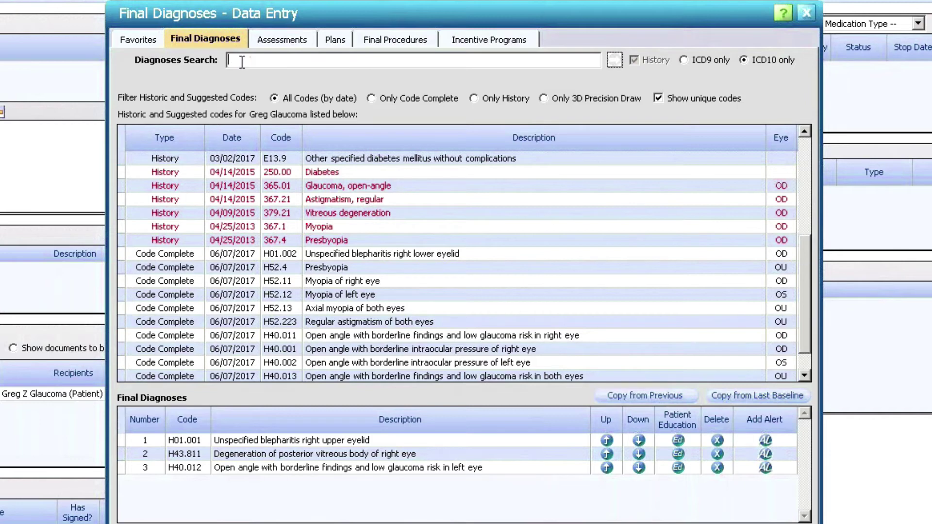
# Step: Search the diagnoses for "corn abr" and add Cornea abrasion with right laterality and initial encounter as a final diagnosis
pyautogui.click(242, 62)
pyautogui.write('corn')
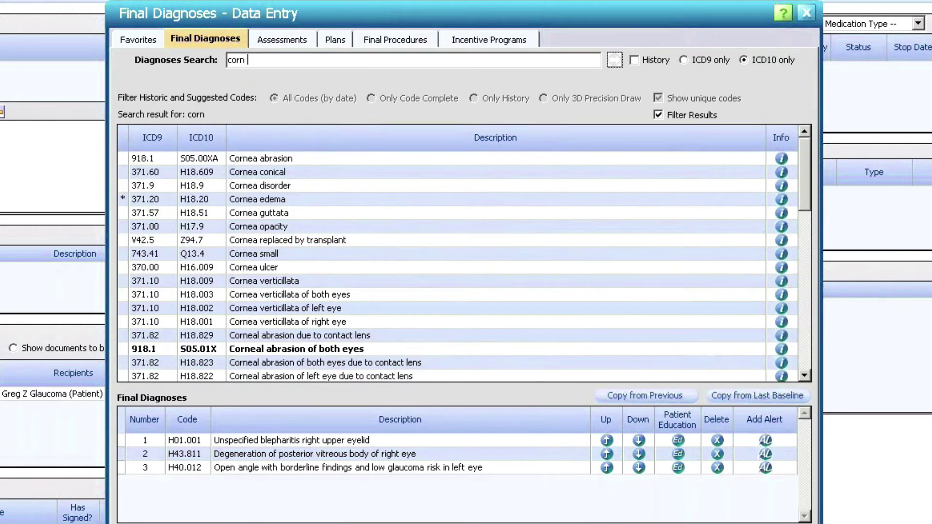
pyautogui.write('abr')
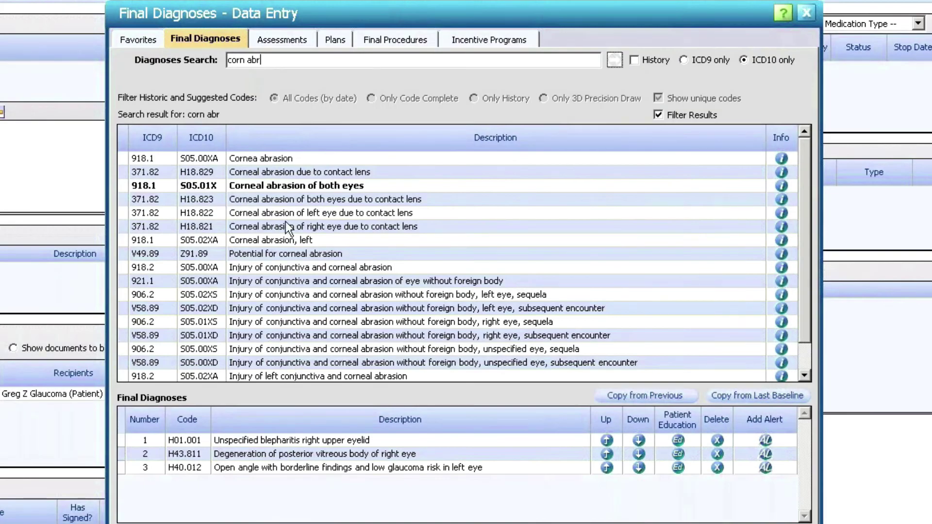
pyautogui.click(276, 161)
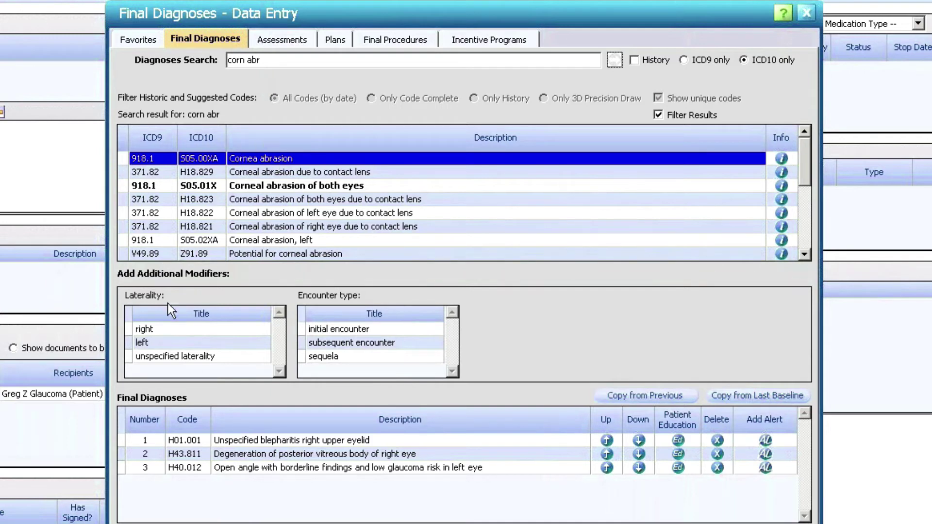
pyautogui.click(138, 327)
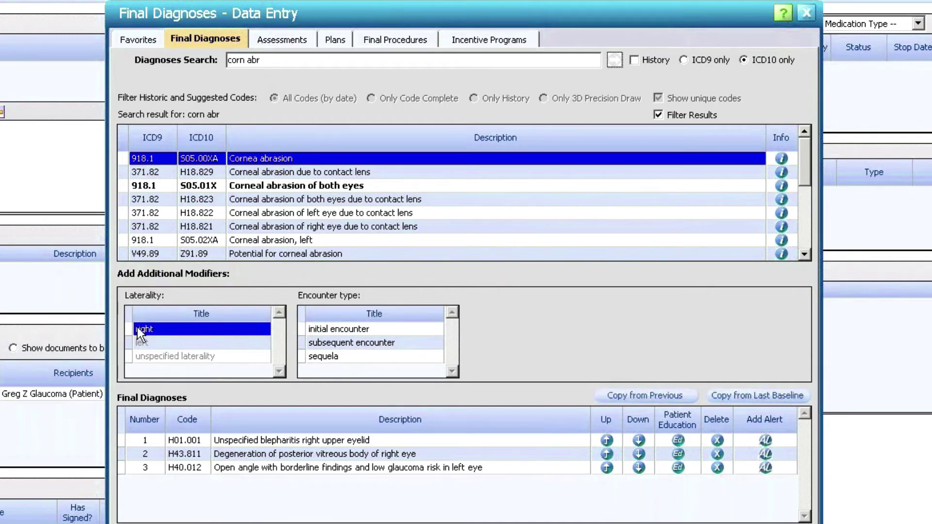
pyautogui.click(334, 333)
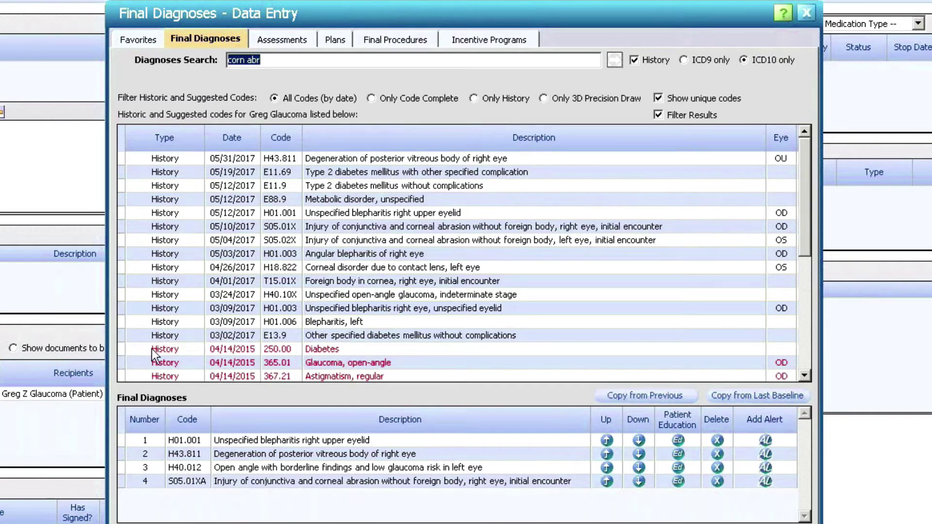
# Step: Add assessment 1 with Posterior blepharitis, Staph. and Mixed type blepharitis, and enter the free text "Type" beneath it
pyautogui.click(284, 43)
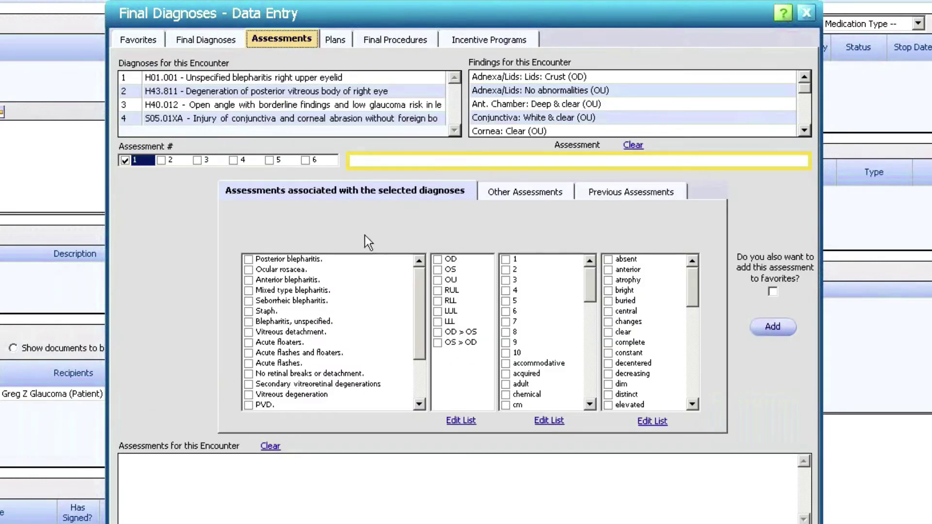
pyautogui.click(280, 261)
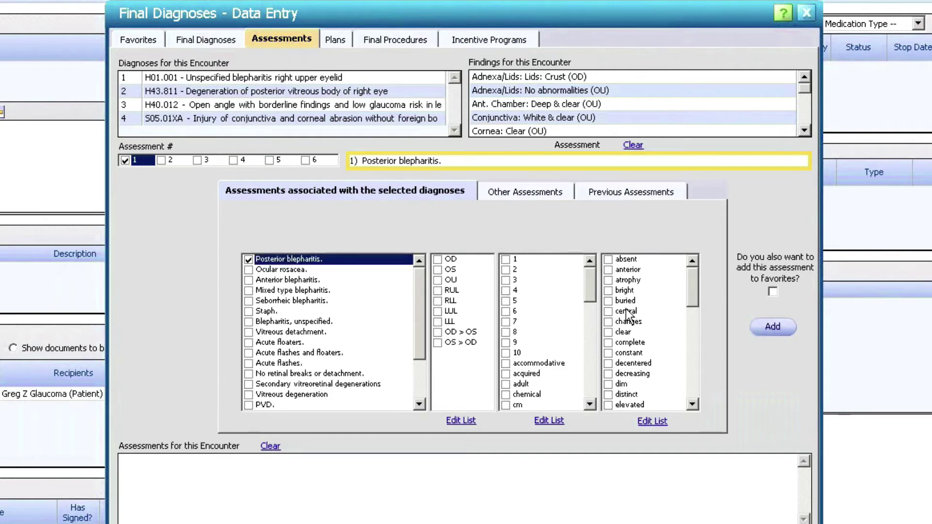
pyautogui.click(269, 311)
pyautogui.click(291, 290)
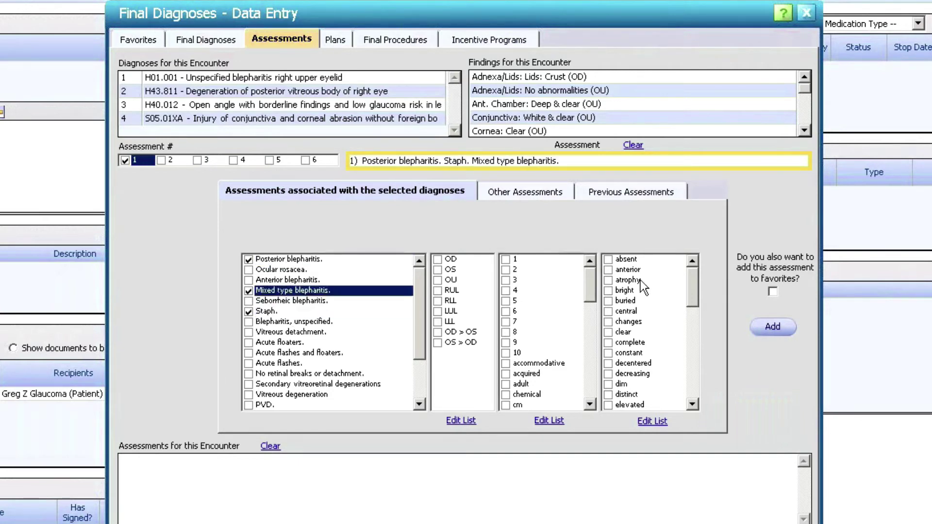
pyautogui.click(773, 326)
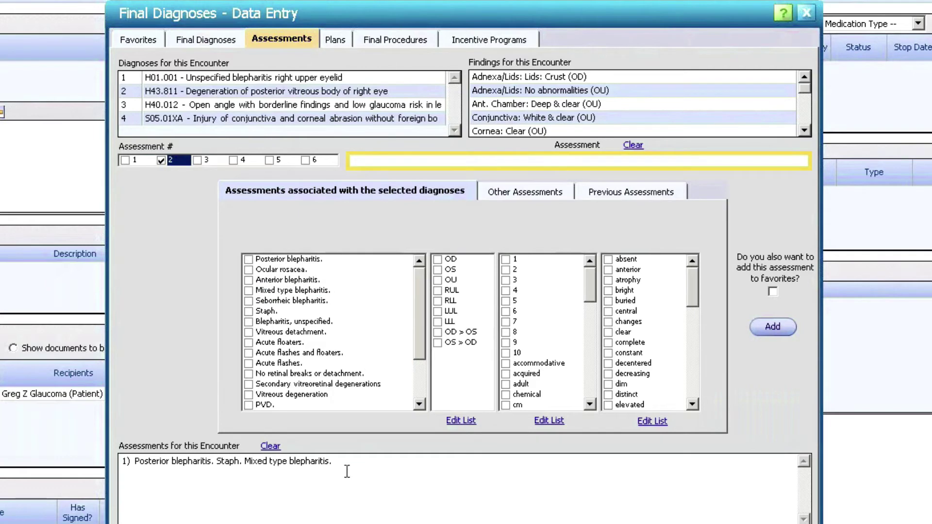
pyautogui.click(356, 458)
pyautogui.write('Type')
# Step: Show plans for all selected diagnoses and add plan 2 with Fish oil, Lid soaks and massage, and Lid soaks and scrubs
pyautogui.click(342, 42)
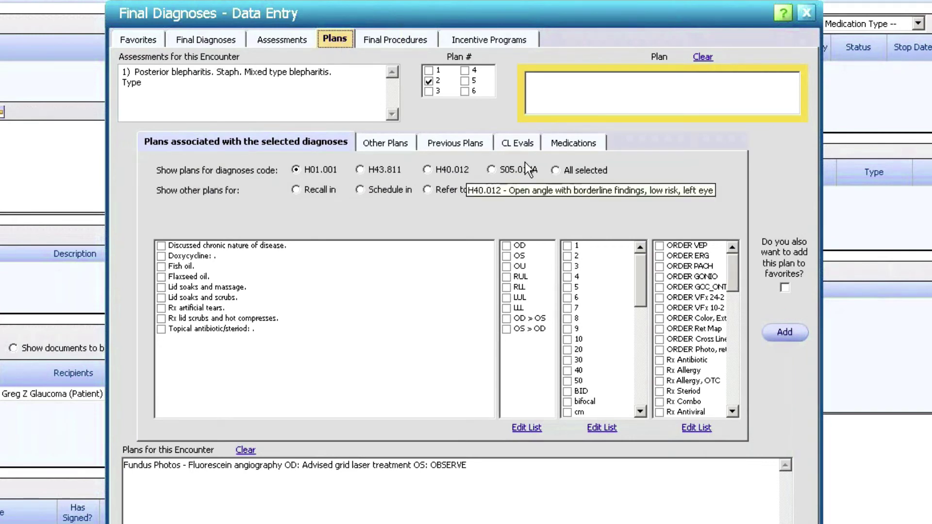
pyautogui.click(578, 170)
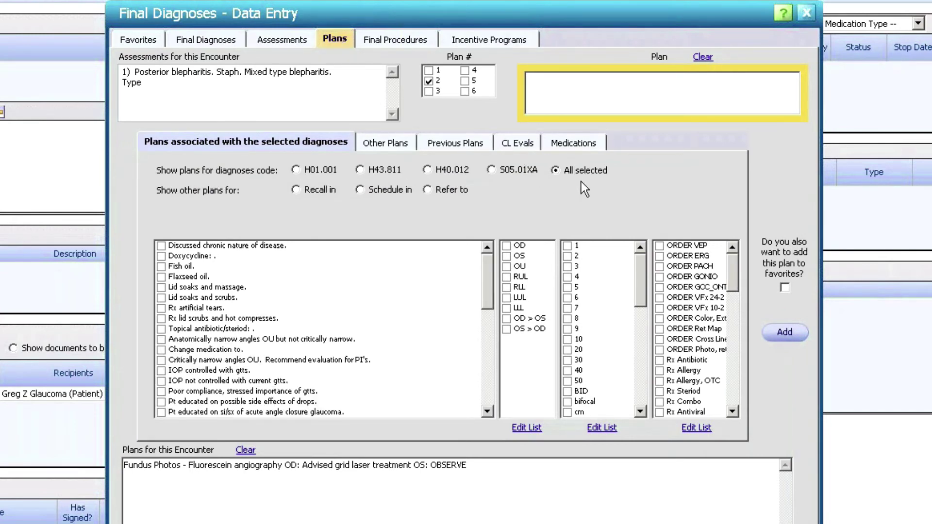
pyautogui.click(163, 267)
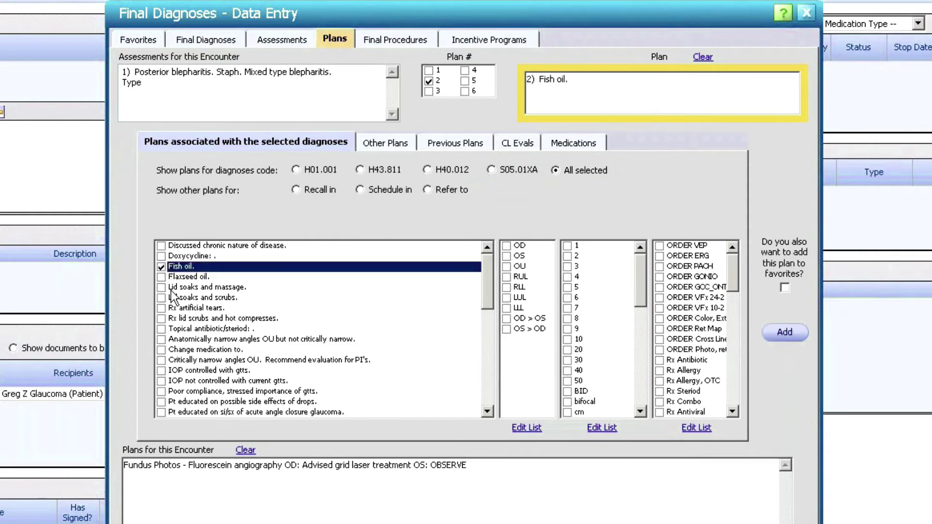
pyautogui.click(161, 287)
pyautogui.click(161, 297)
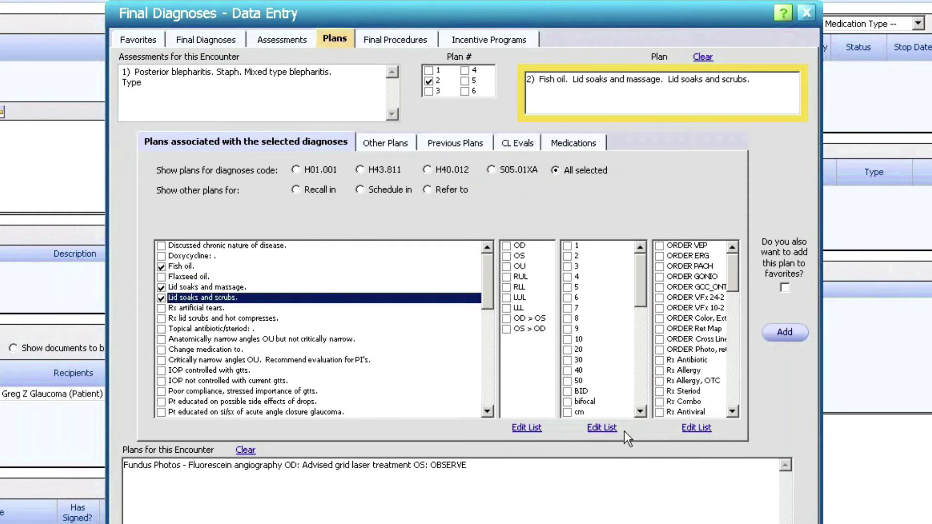
pyautogui.click(785, 334)
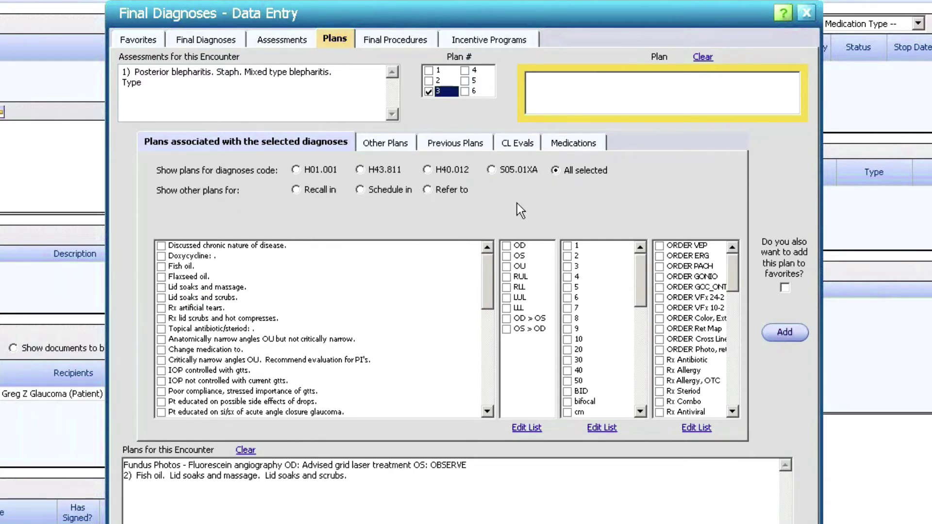
# Step: Add plan 3 as a referral to the second listed provider for Cataract in 2 weeks
pyautogui.click(426, 190)
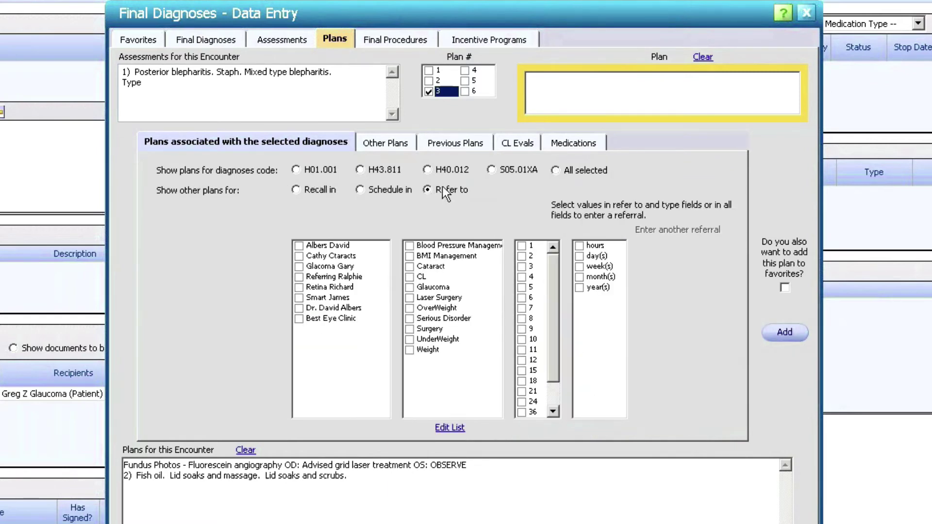
pyautogui.click(323, 256)
pyautogui.click(431, 266)
pyautogui.click(532, 257)
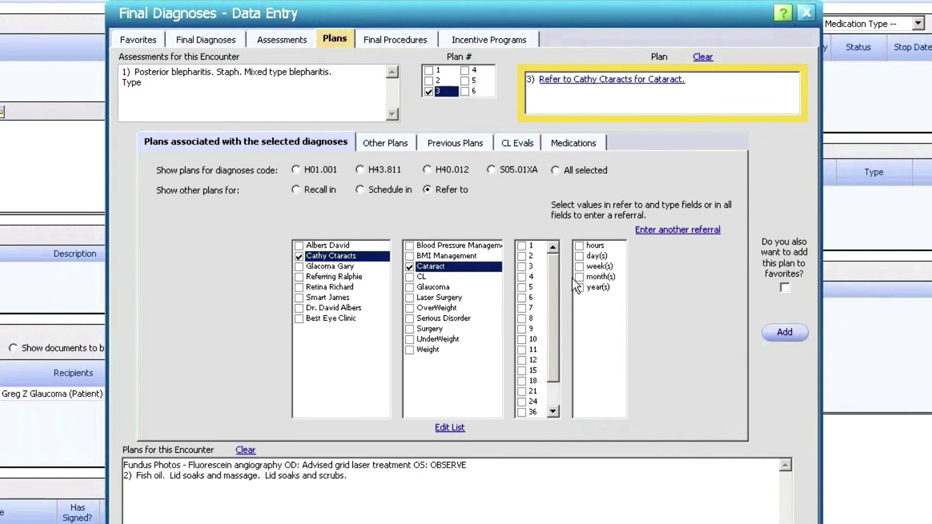
pyautogui.click(599, 267)
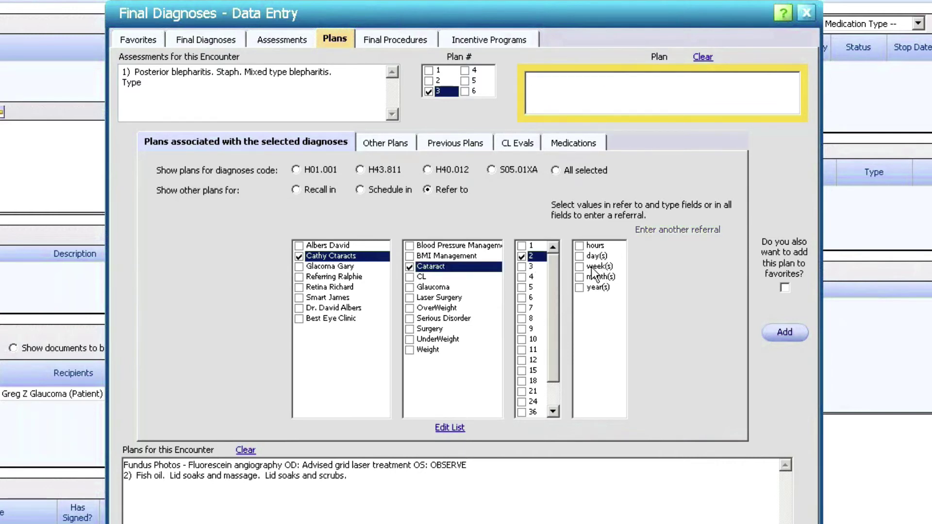
pyautogui.click(785, 332)
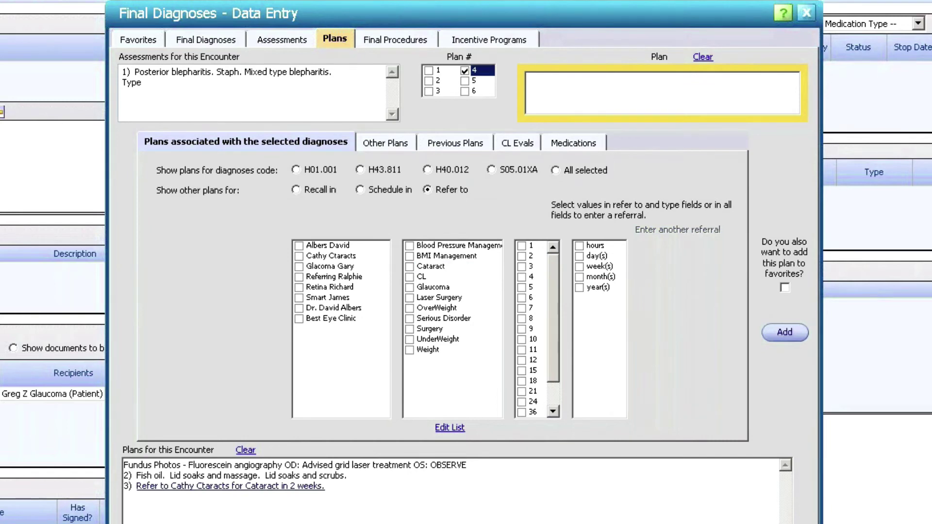
# Step: Apply the CPT code bundle Est Exam with Photos to Bill 1 in the final procedures and accept the data entry
pyautogui.click(405, 38)
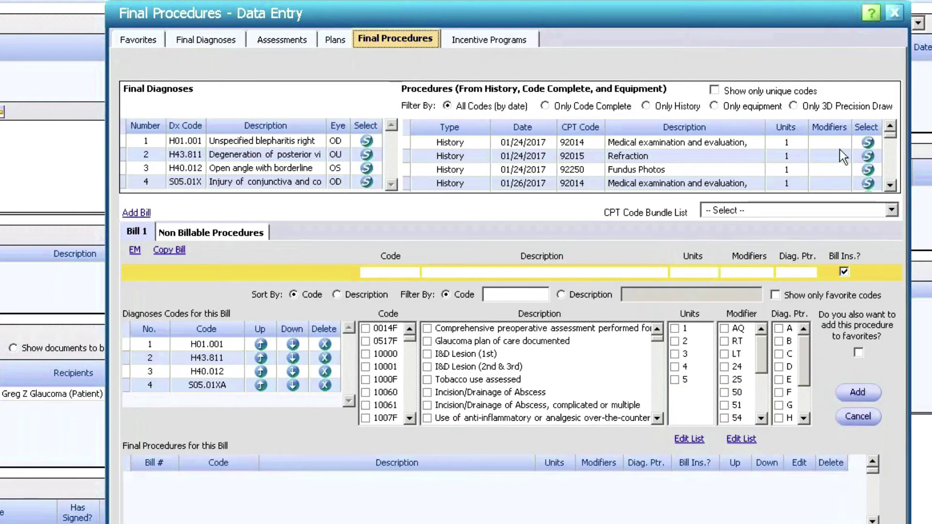
pyautogui.scroll(-5, 893, 160)
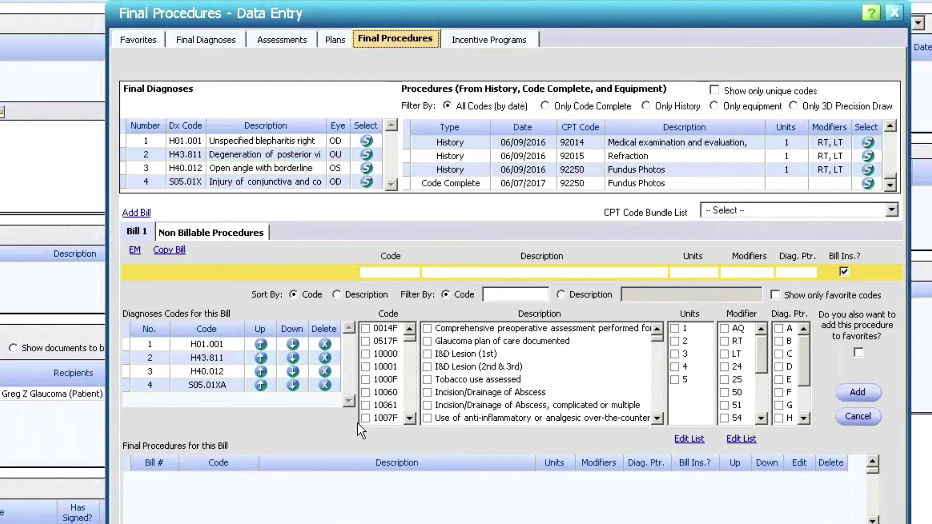
pyautogui.click(730, 210)
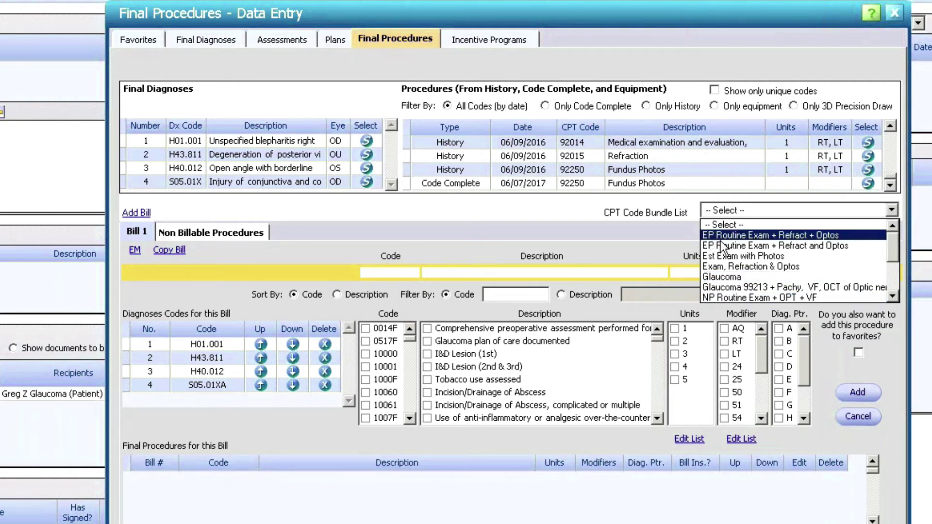
pyautogui.click(748, 256)
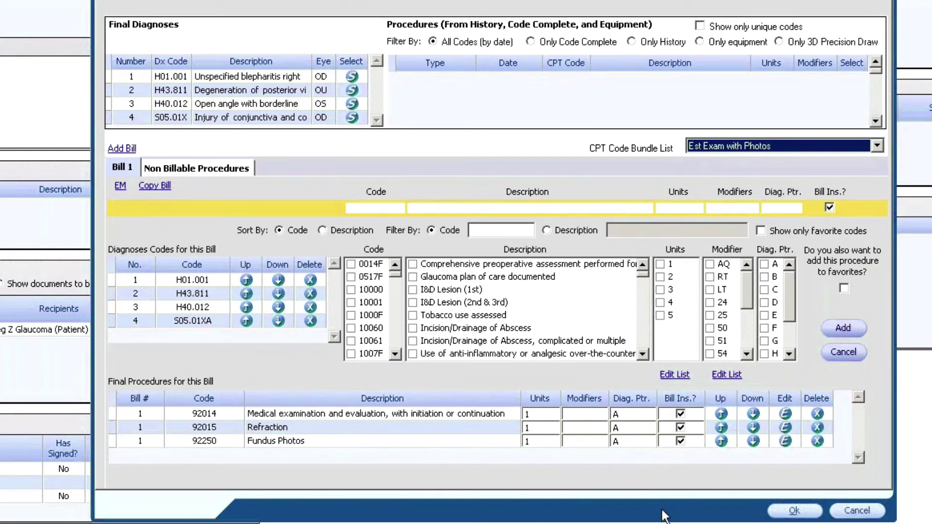
pyautogui.click(795, 510)
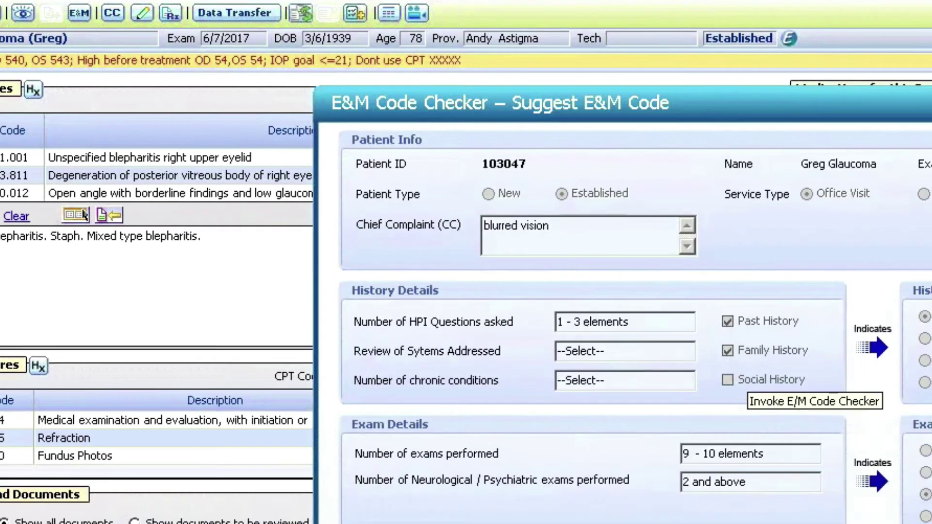
# Step: In the E&M Code Checker, set diagnoses and data complexity to 2 -> Limited and risk to 3 -> Moderate, and request the suggested code
pyautogui.click(450, 410)
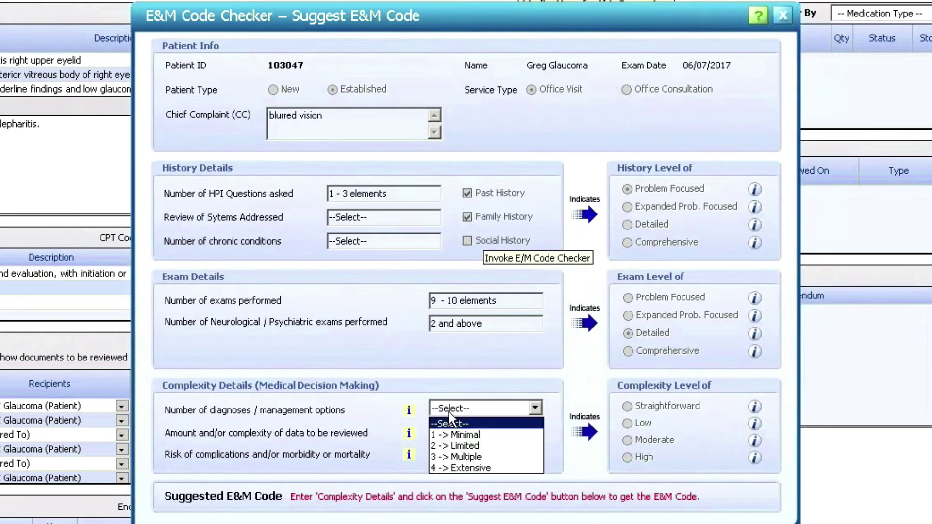
pyautogui.click(462, 445)
pyautogui.click(453, 438)
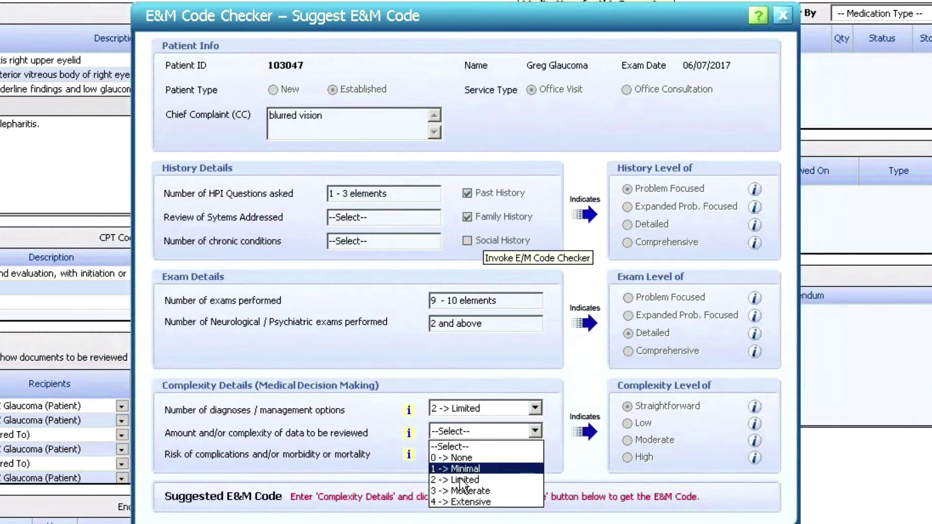
pyautogui.click(464, 475)
pyautogui.click(462, 455)
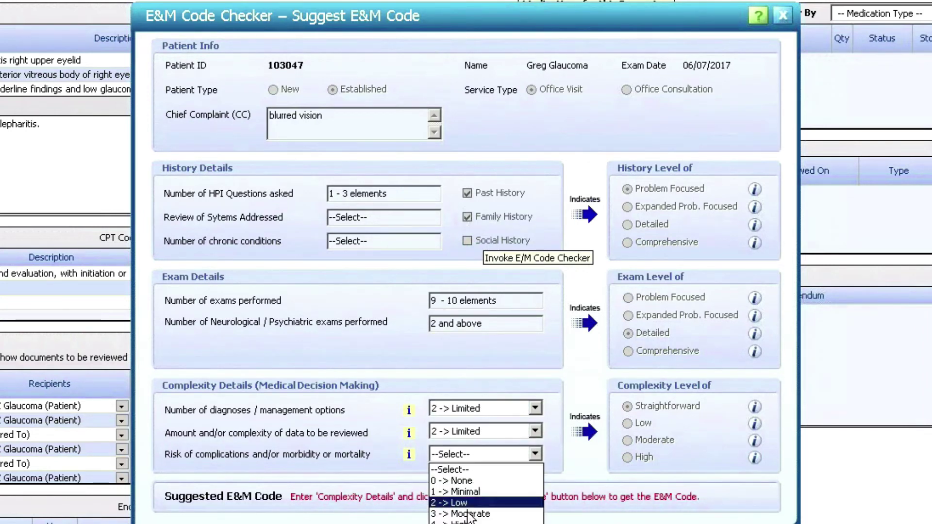
pyautogui.click(454, 512)
pyautogui.click(440, 522)
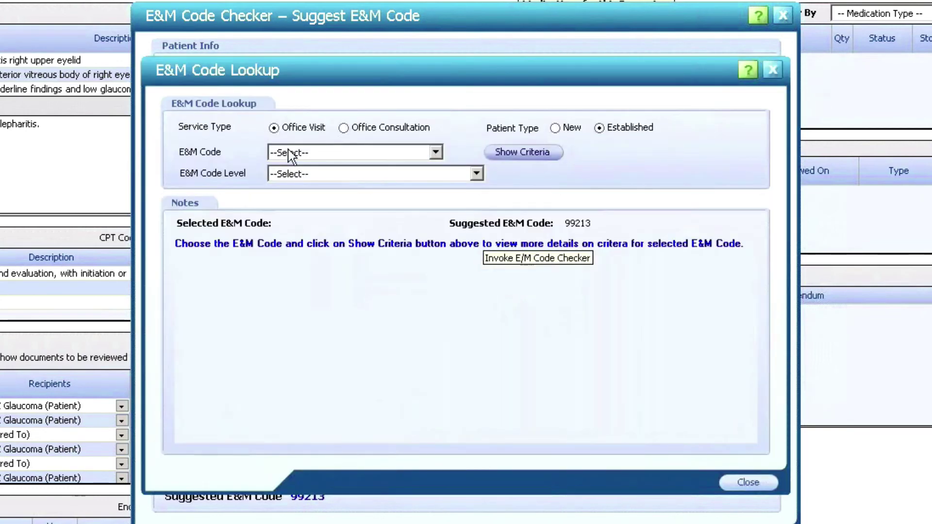
# Step: Look up the criteria for E&M code 99215 and examine the components missing for it, closing the lookup when done
pyautogui.click(293, 155)
pyautogui.click(287, 224)
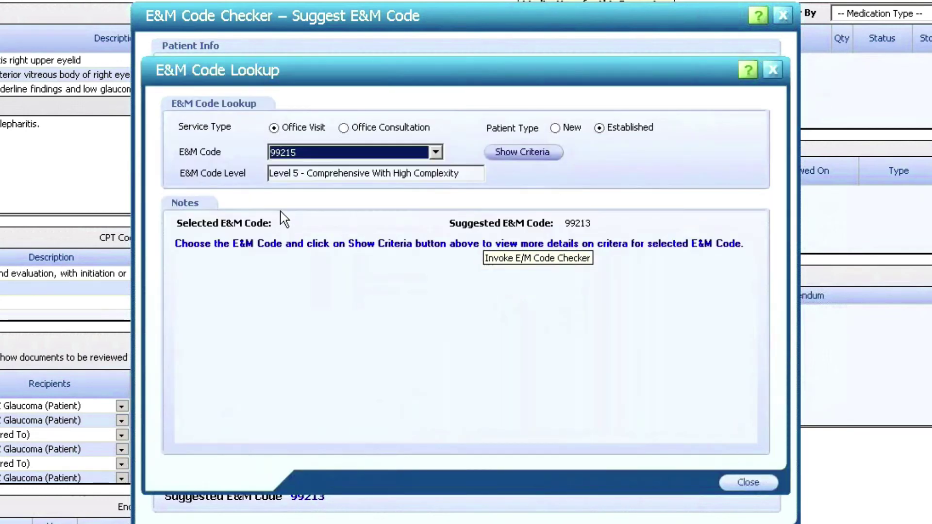
pyautogui.click(506, 153)
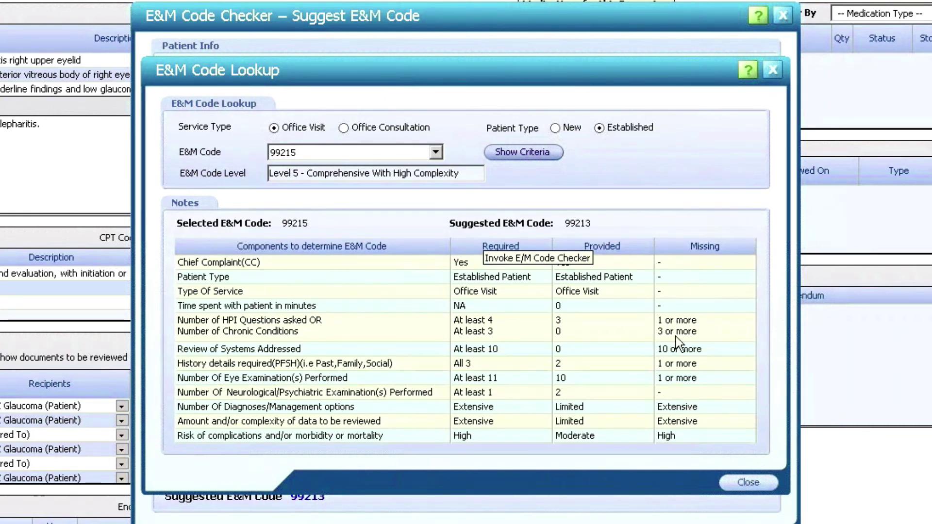
pyautogui.click(738, 481)
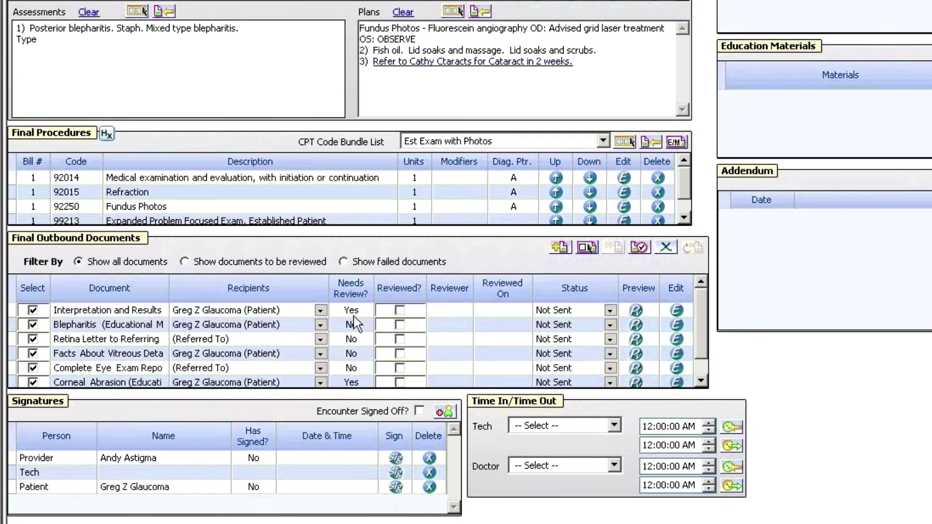
# Step: Mark the Interpretation and Results and Corneal Abrasion outbound documents, which need review, as reviewed
pyautogui.click(400, 310)
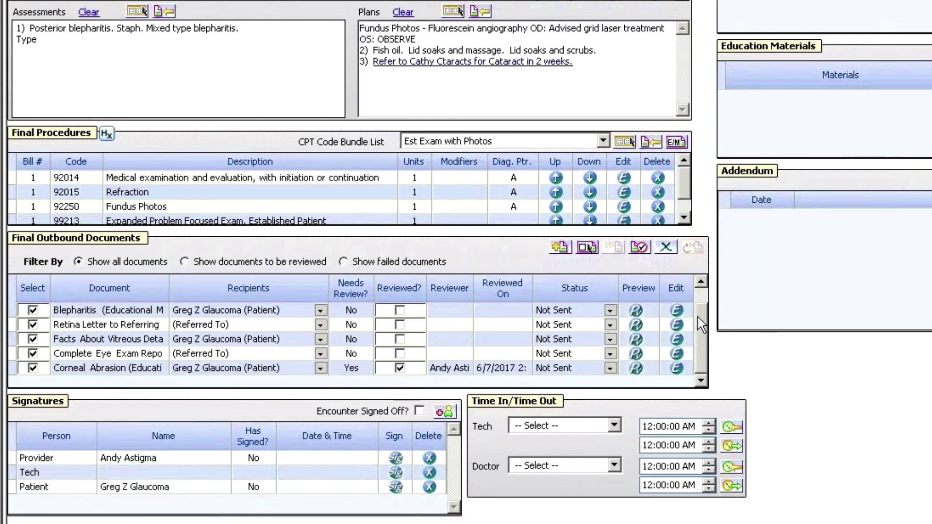
pyautogui.moveTo(705, 317); pyautogui.dragTo(708, 274)
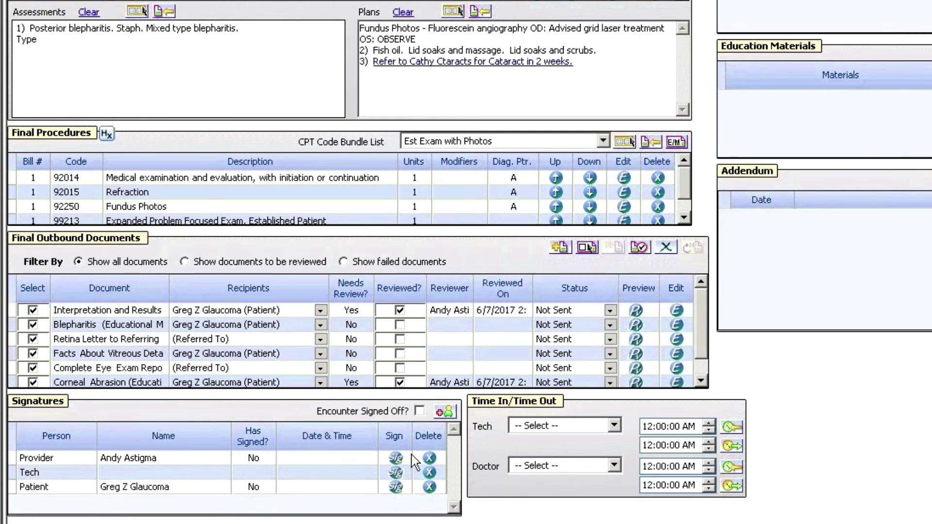
# Step: Sign off the encounter with the provider's signature and skip processing the clinical summary
pyautogui.click(396, 459)
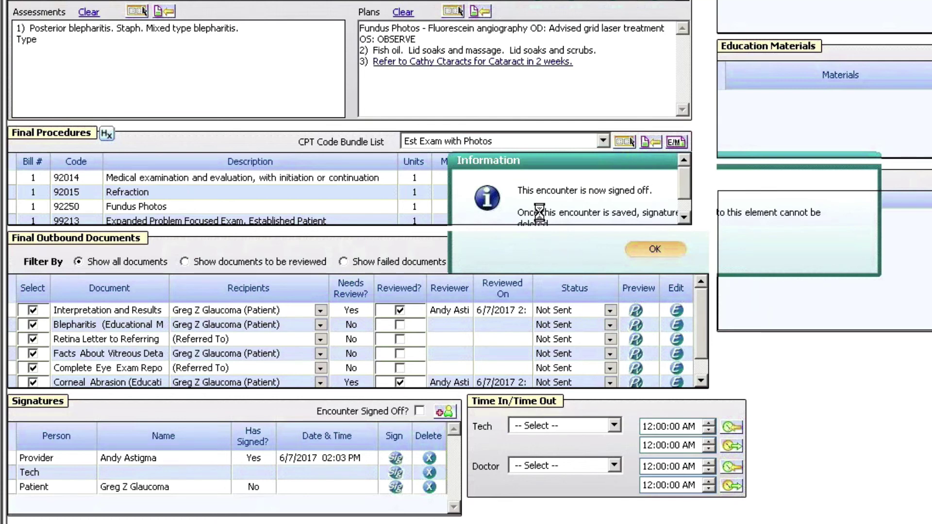
pyautogui.click(655, 249)
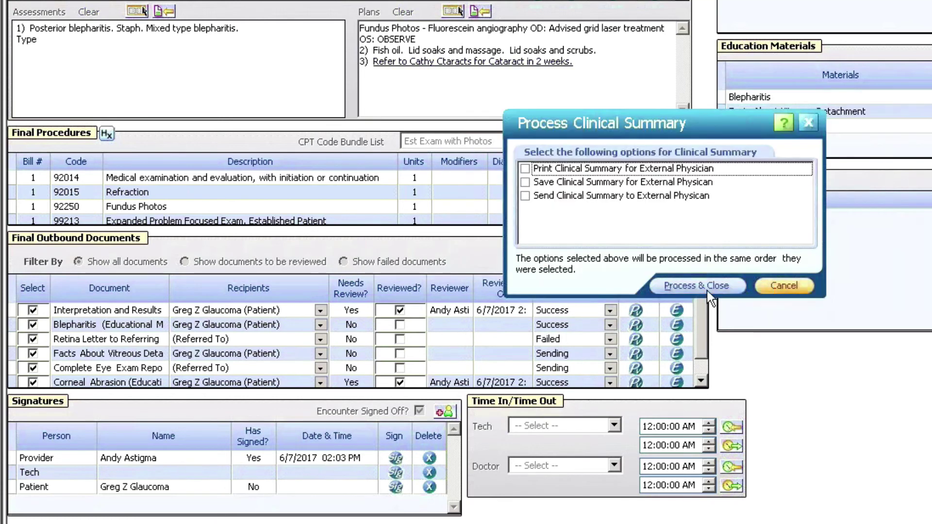
pyautogui.click(783, 287)
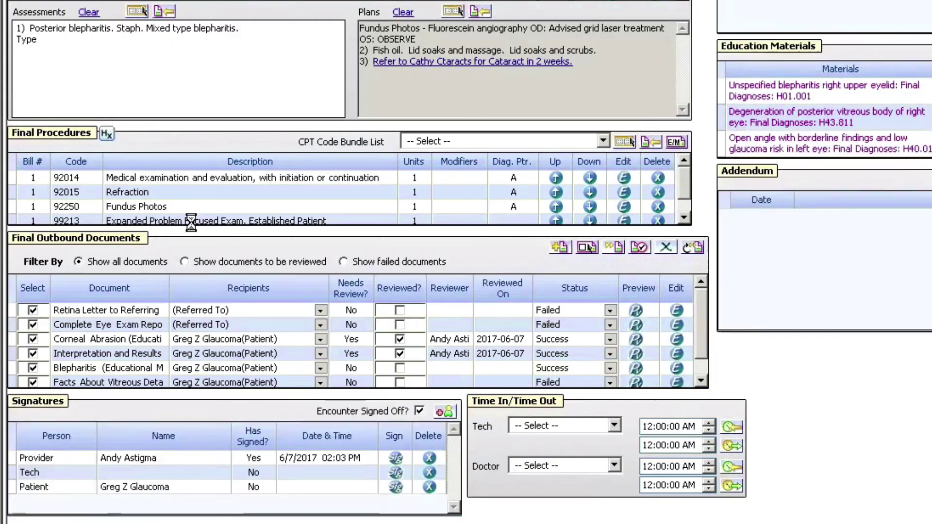
# Step: Open the encounter's Incentive Programs data entry and list all eCQM measures instead of only the triggered ones
pyautogui.click(631, 143)
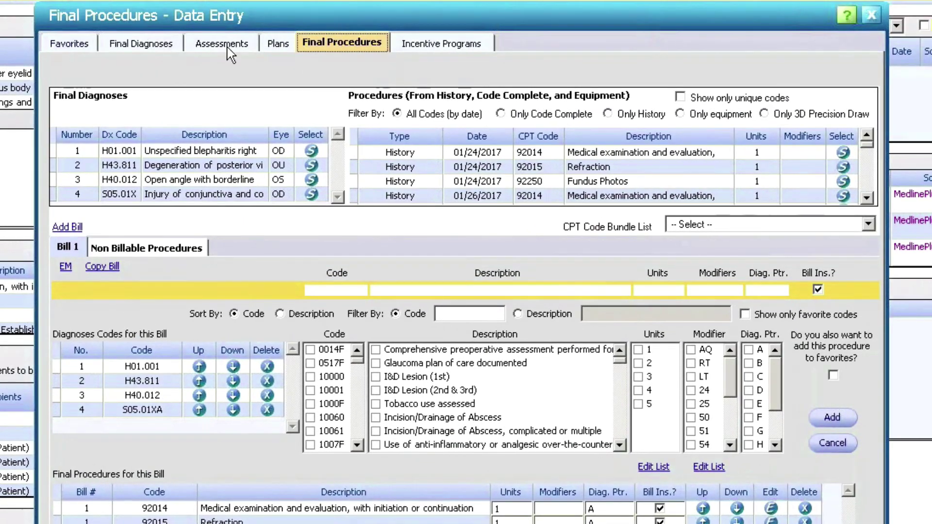
pyautogui.click(438, 45)
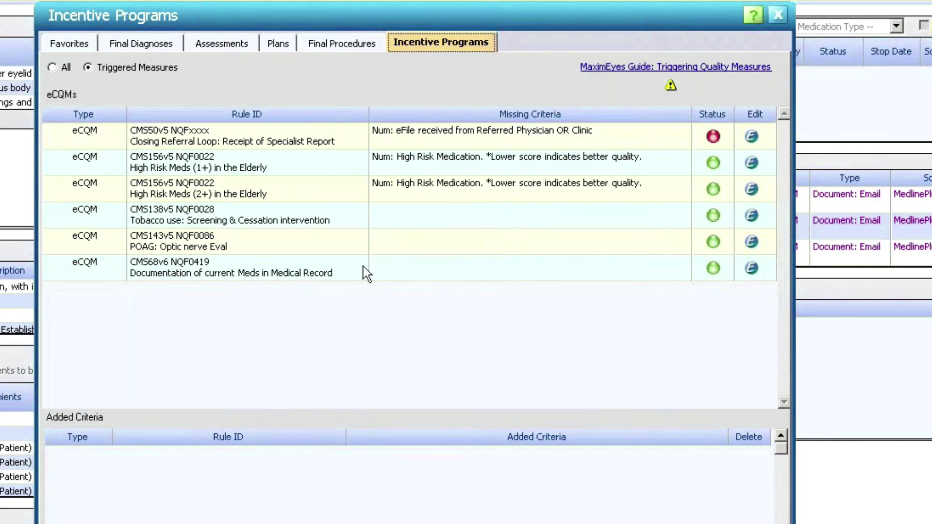
pyautogui.click(756, 275)
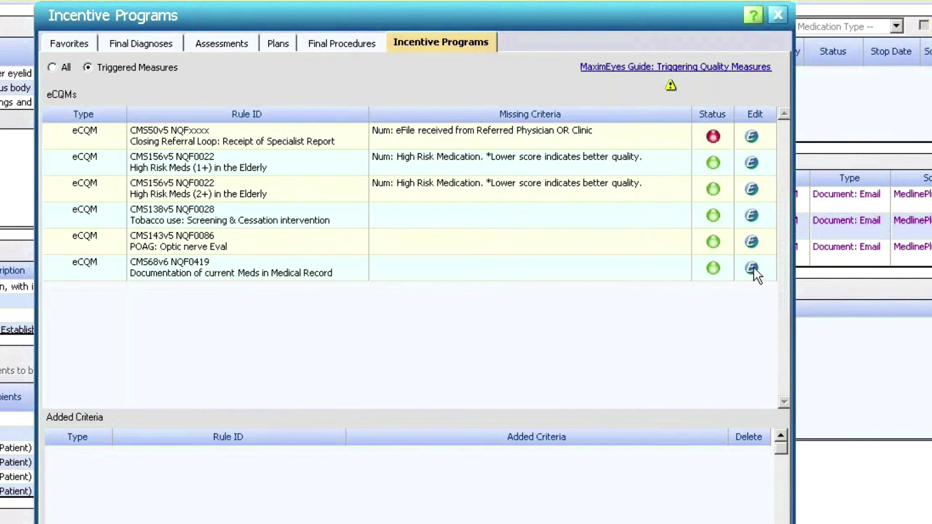
pyautogui.click(52, 67)
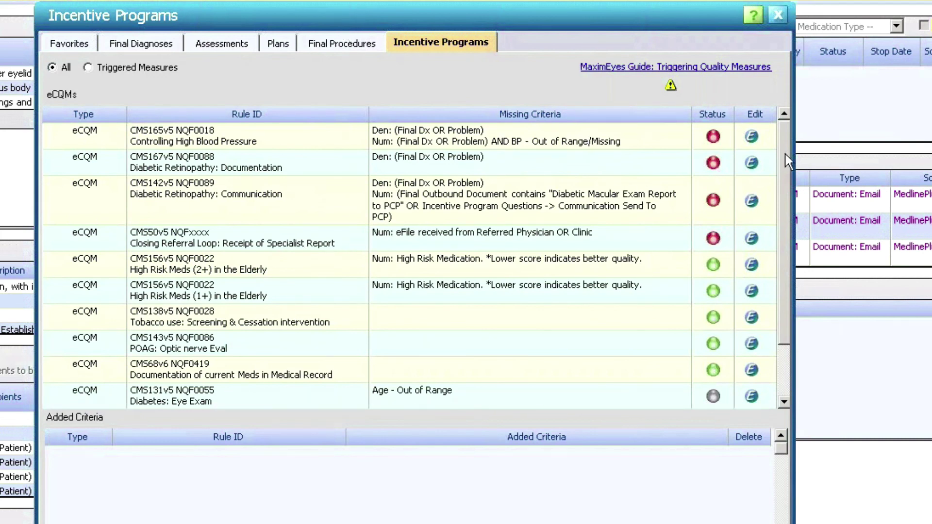
# Step: In the Diabetic Retinopathy: Communication measure, select diagnosis 362.02 Proliferative diabetic retinopathy and problem 232020009 Diabetic maculopathy (disorder)
pyautogui.click(751, 201)
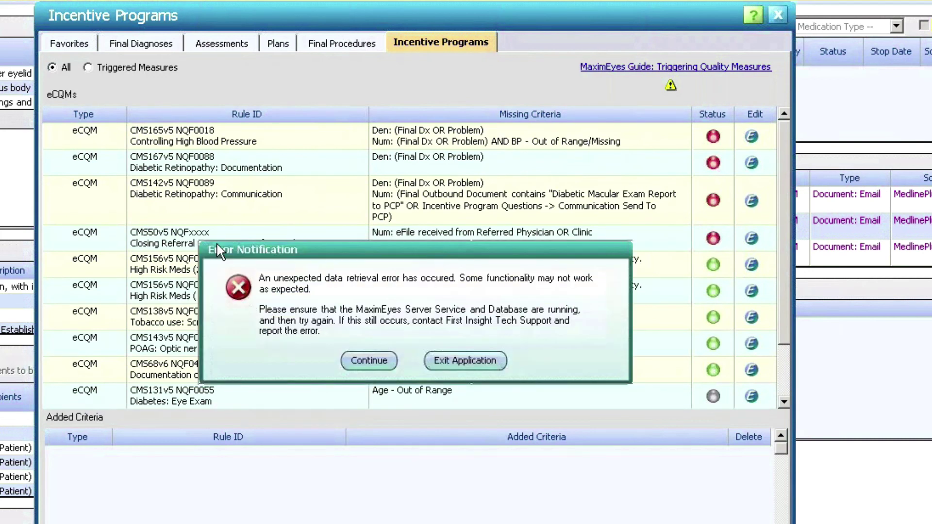
pyautogui.click(384, 361)
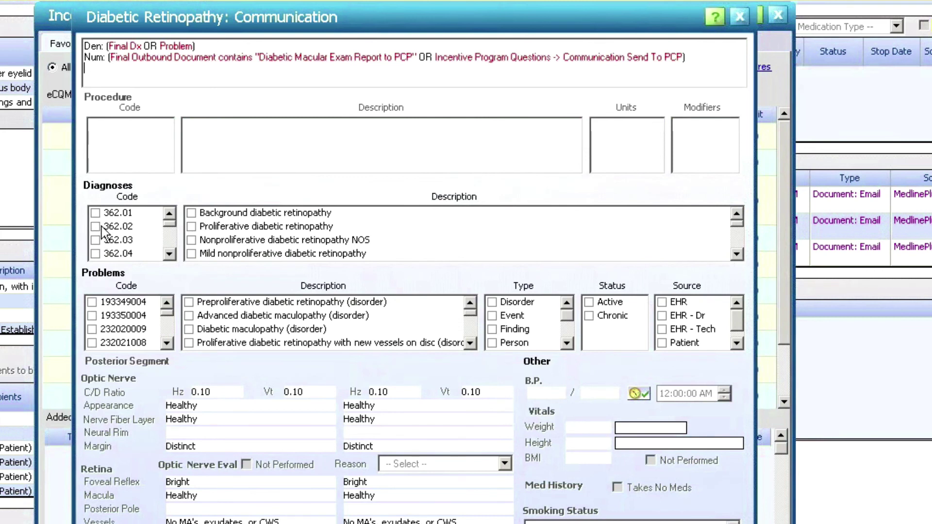
pyautogui.click(101, 226)
pyautogui.click(106, 327)
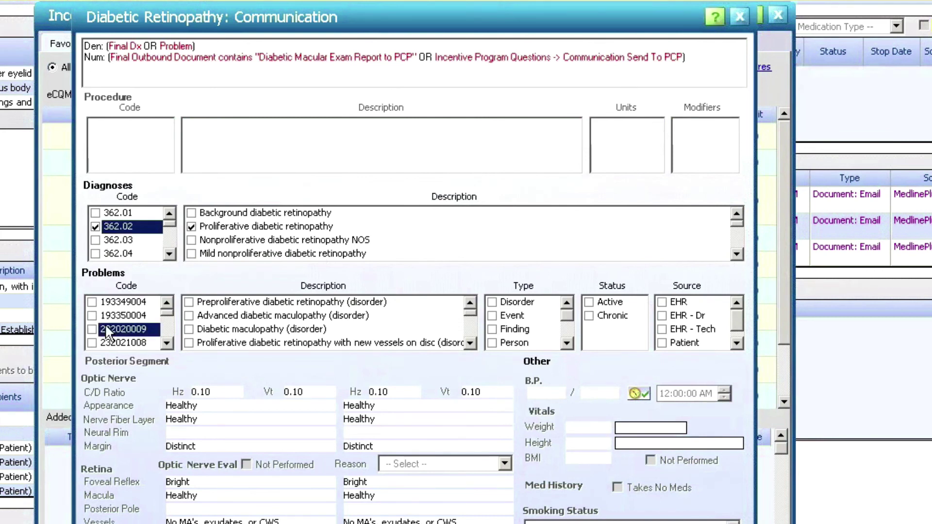
pyautogui.click(105, 326)
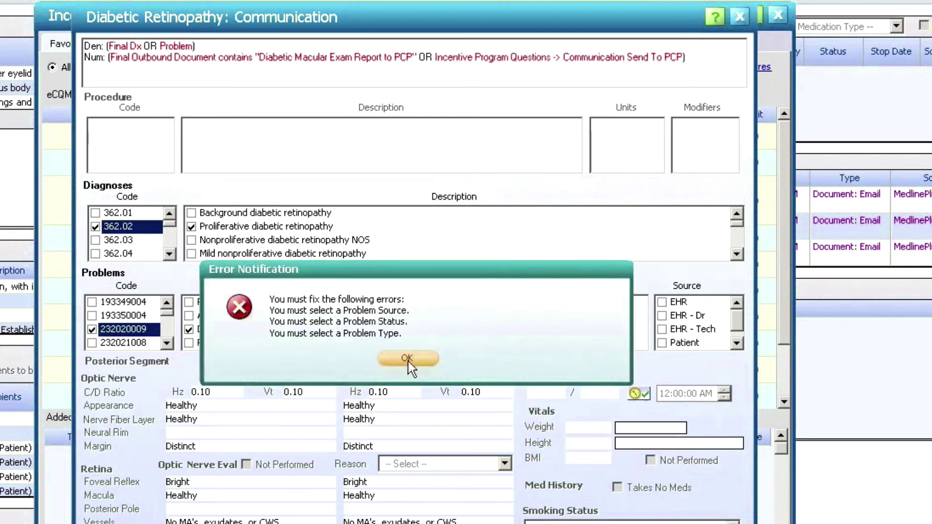
pyautogui.click(409, 359)
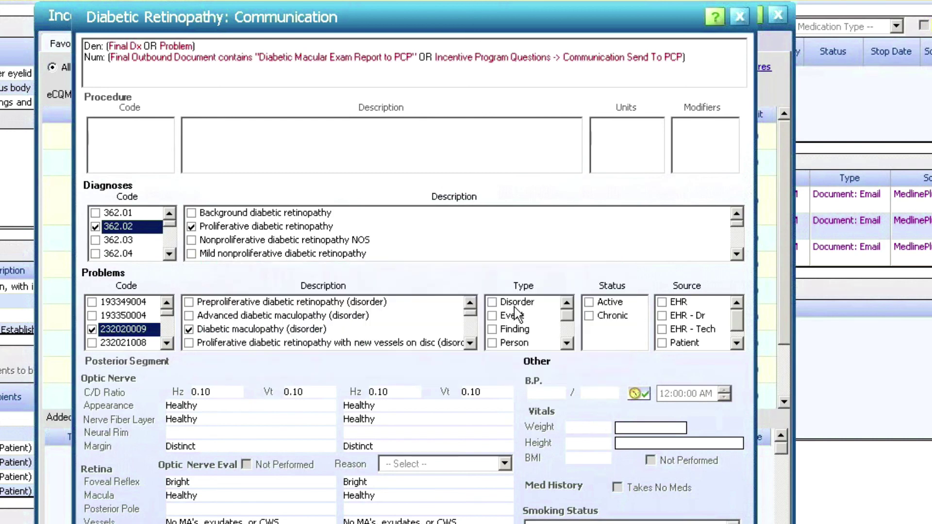
# Step: Set the Diabetic maculopathy problem's type to Disorder, status to Active and source to EHR - Dr
pyautogui.click(602, 304)
pyautogui.click(699, 316)
pyautogui.click(500, 302)
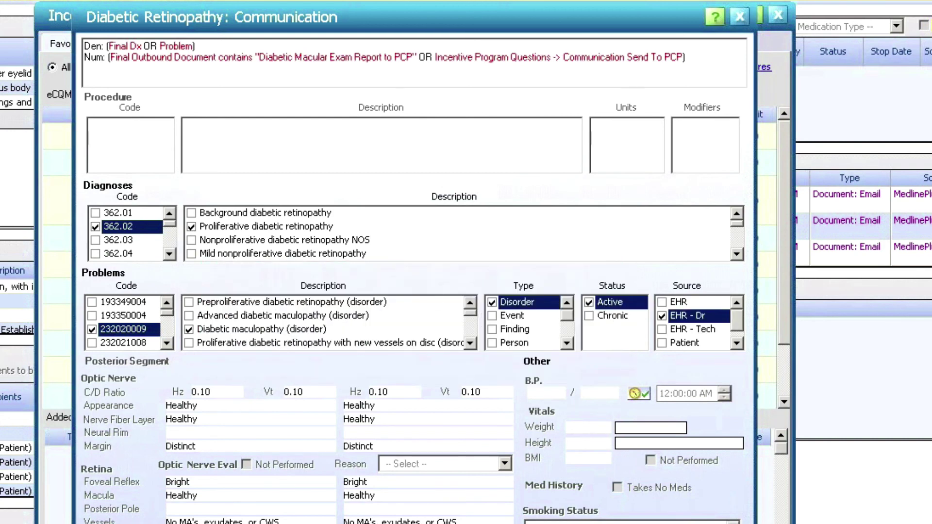